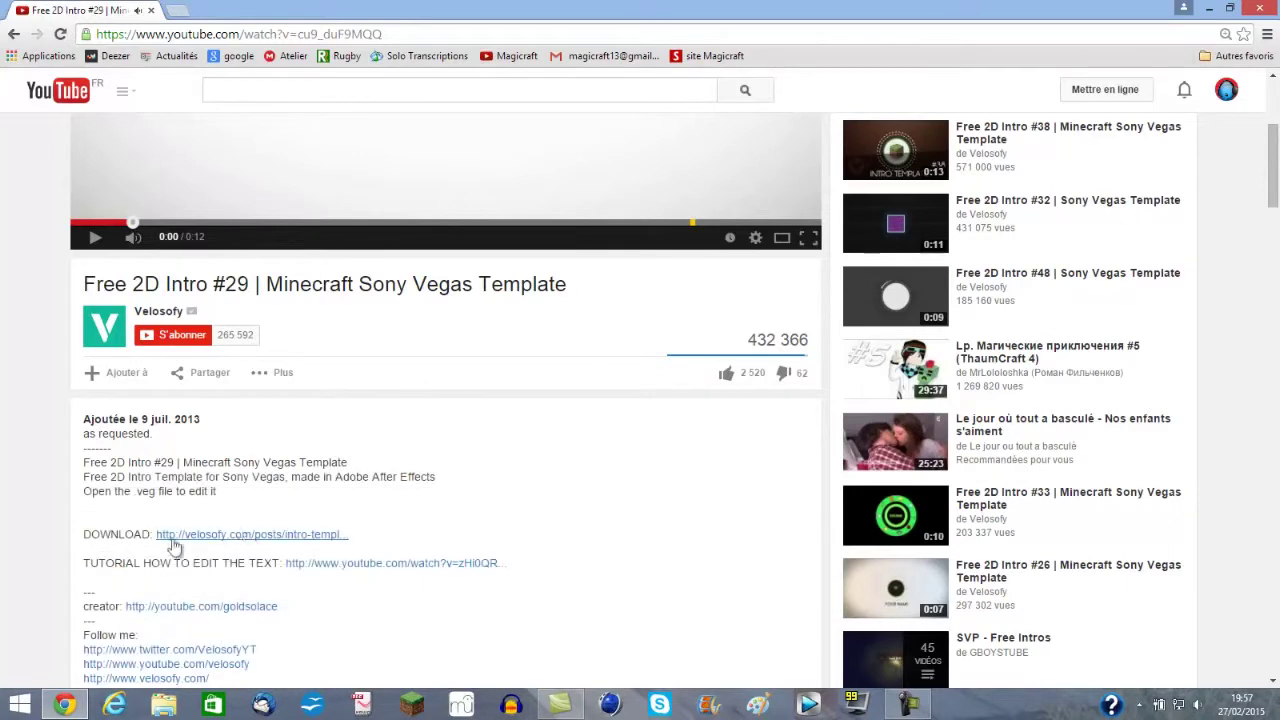
- Follow the download link in the video description to Intro Template #029 and open its download page
scroll(228, 358, down, 2)
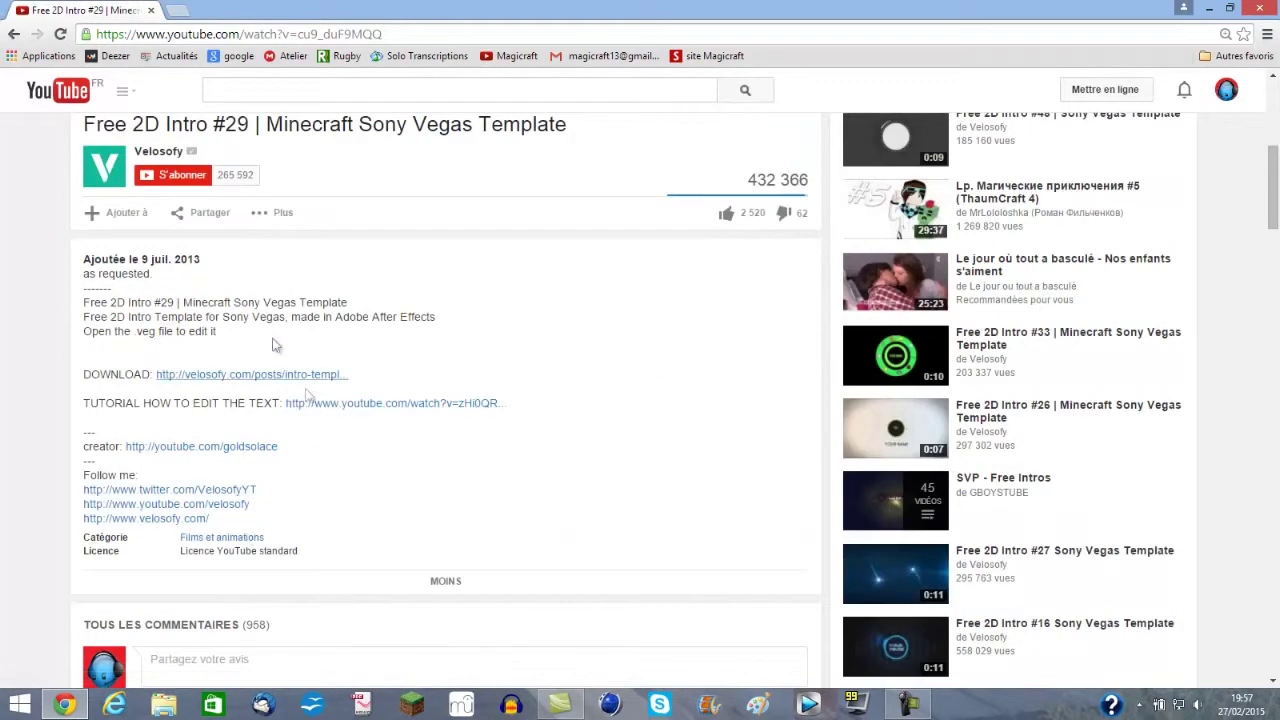
click(218, 377)
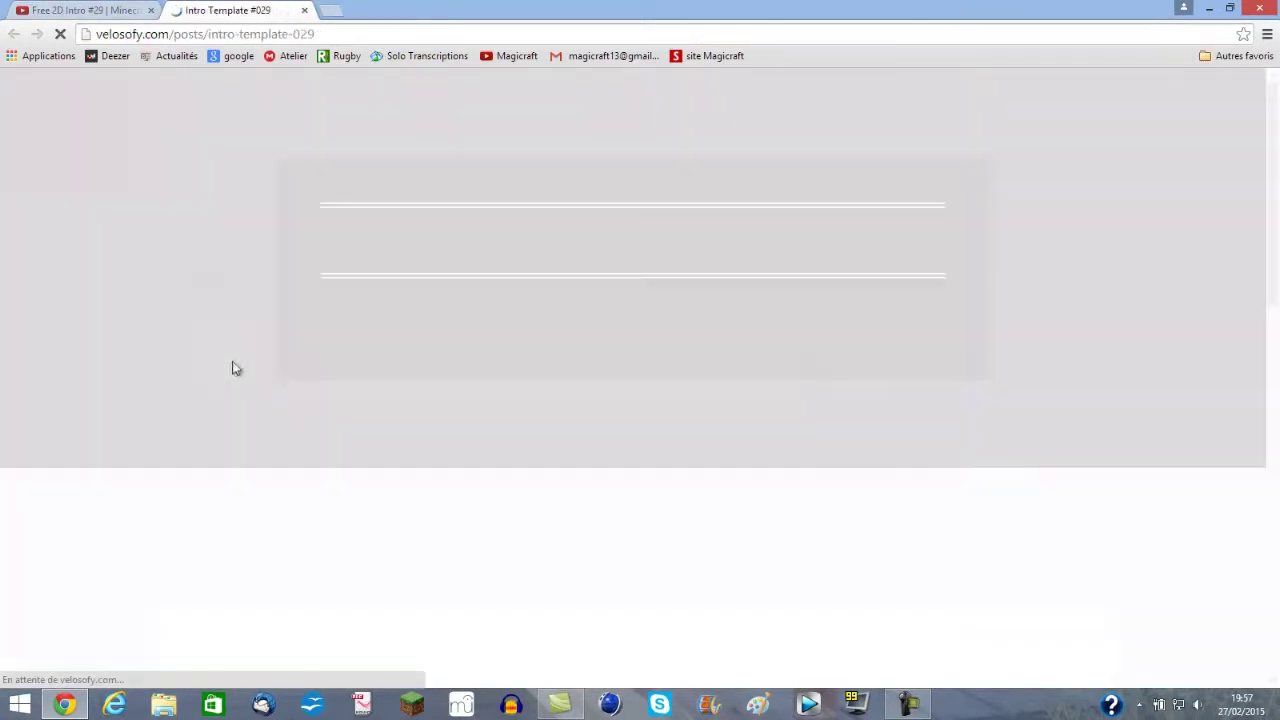
scroll(474, 367, down, 5)
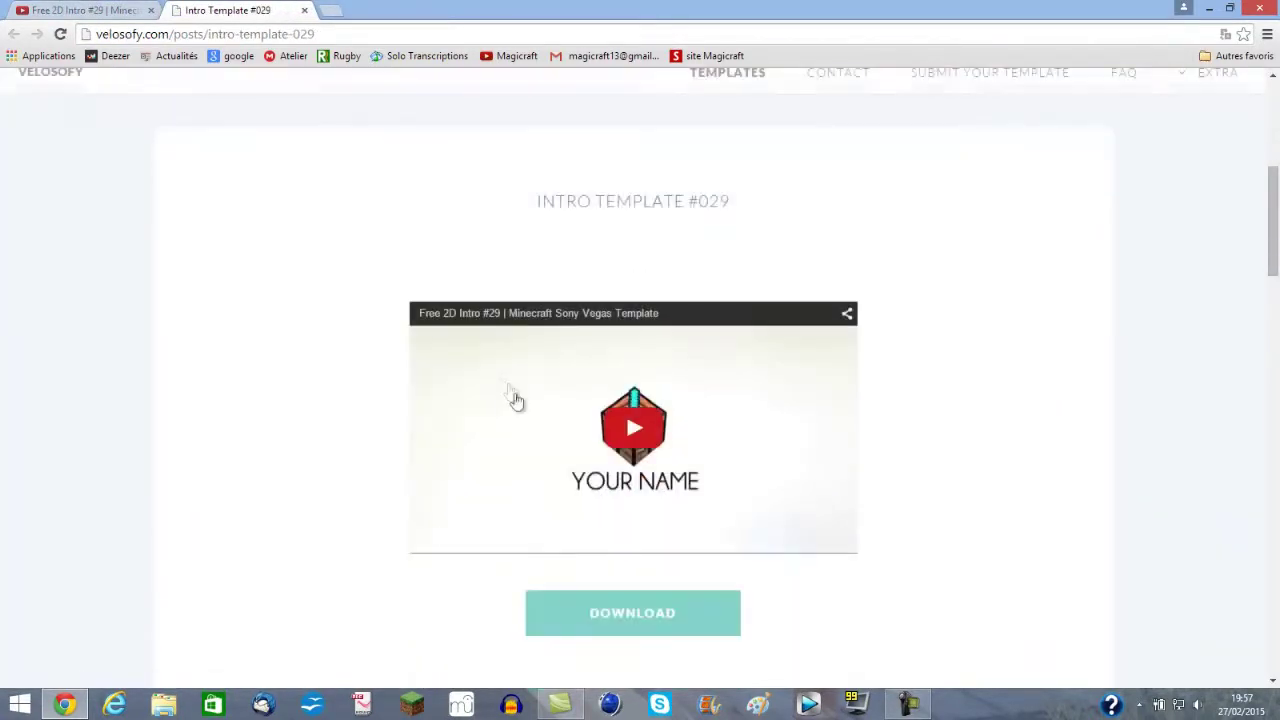
scroll(515, 400, down, 2)
click(580, 457)
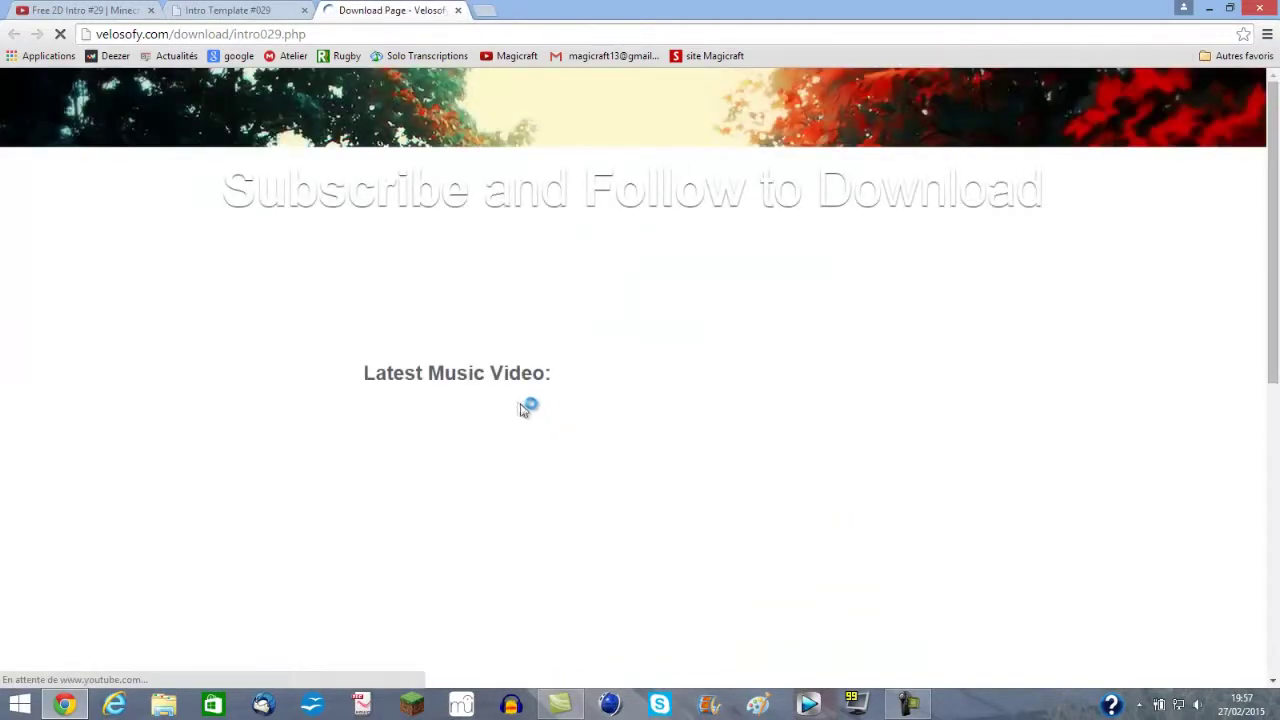
- Wait for the download link on the Velosofy page and download Sv_intro29_by_Velosofy.zip from MediaFire
scroll(440, 390, down, 5)
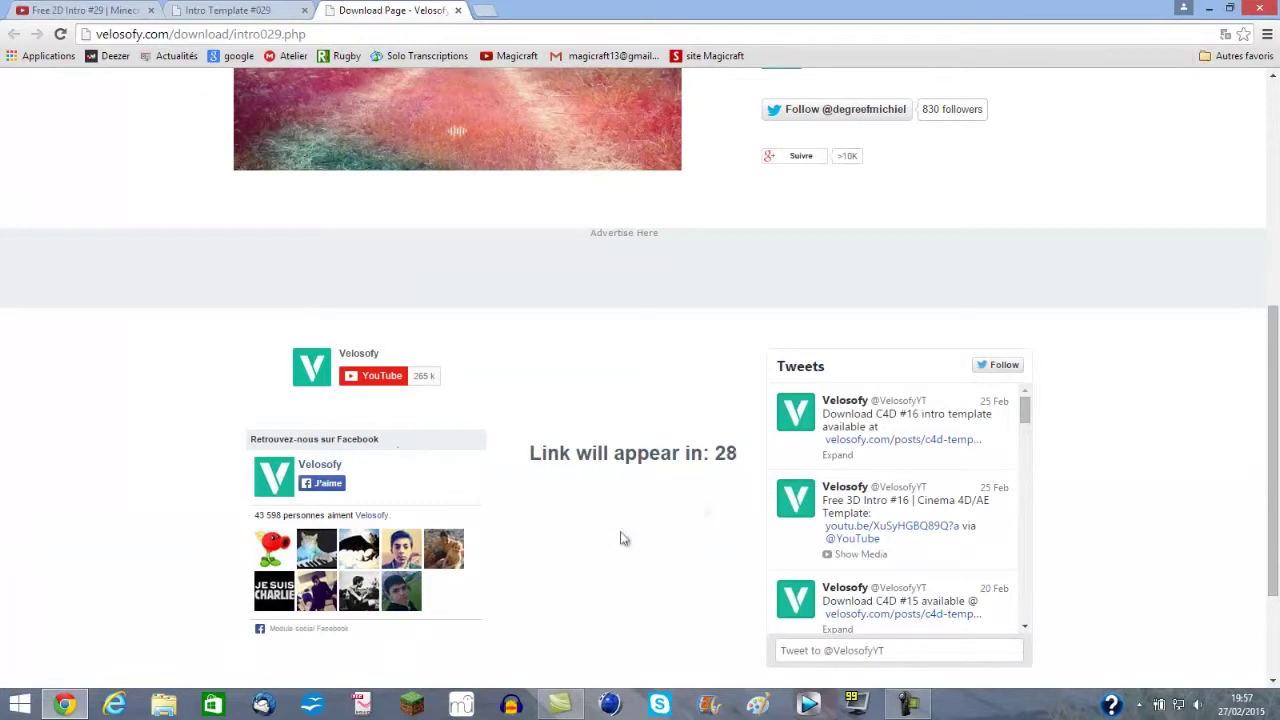
scroll(576, 466, up, 2)
scroll(690, 440, down, 2)
click(908, 704)
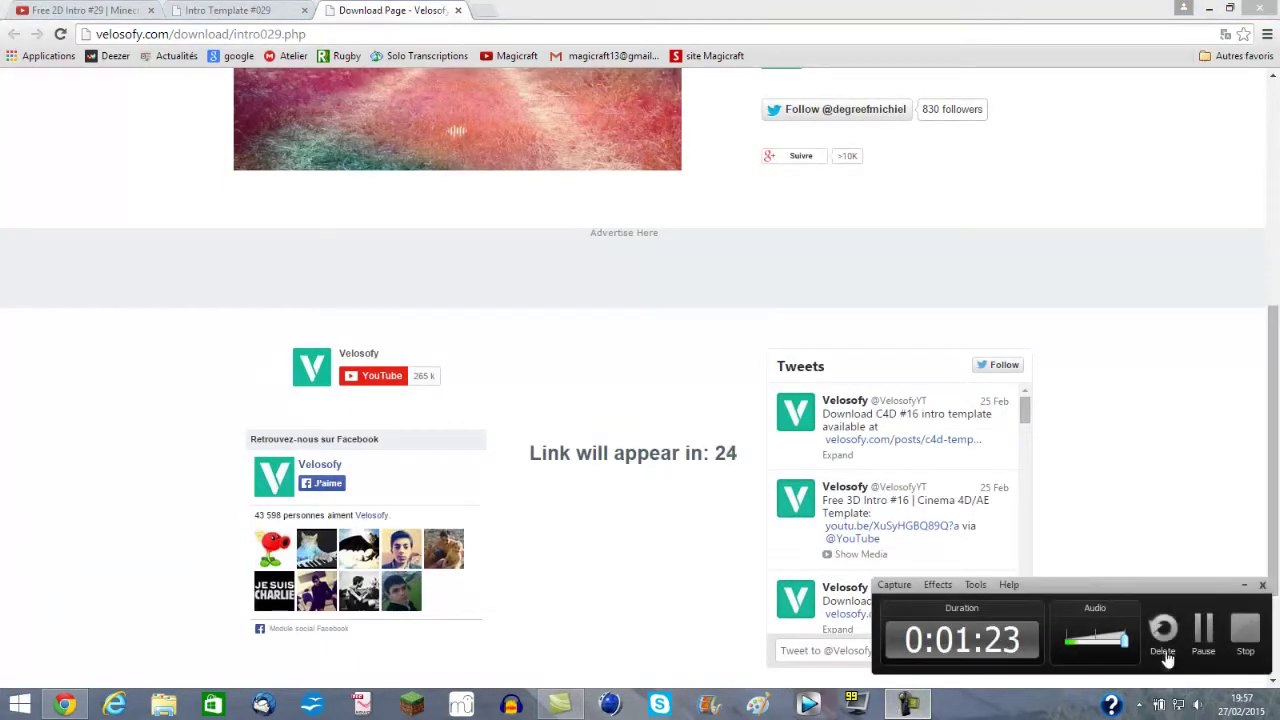
click(1204, 630)
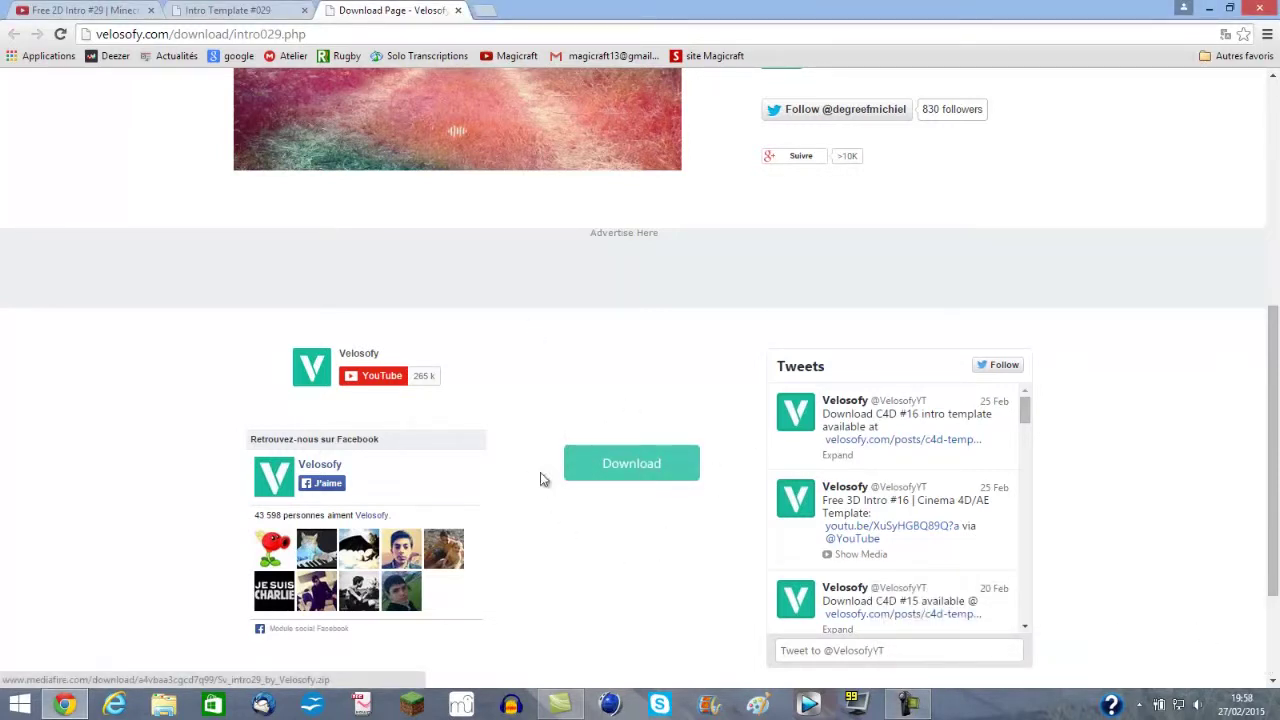
click(622, 462)
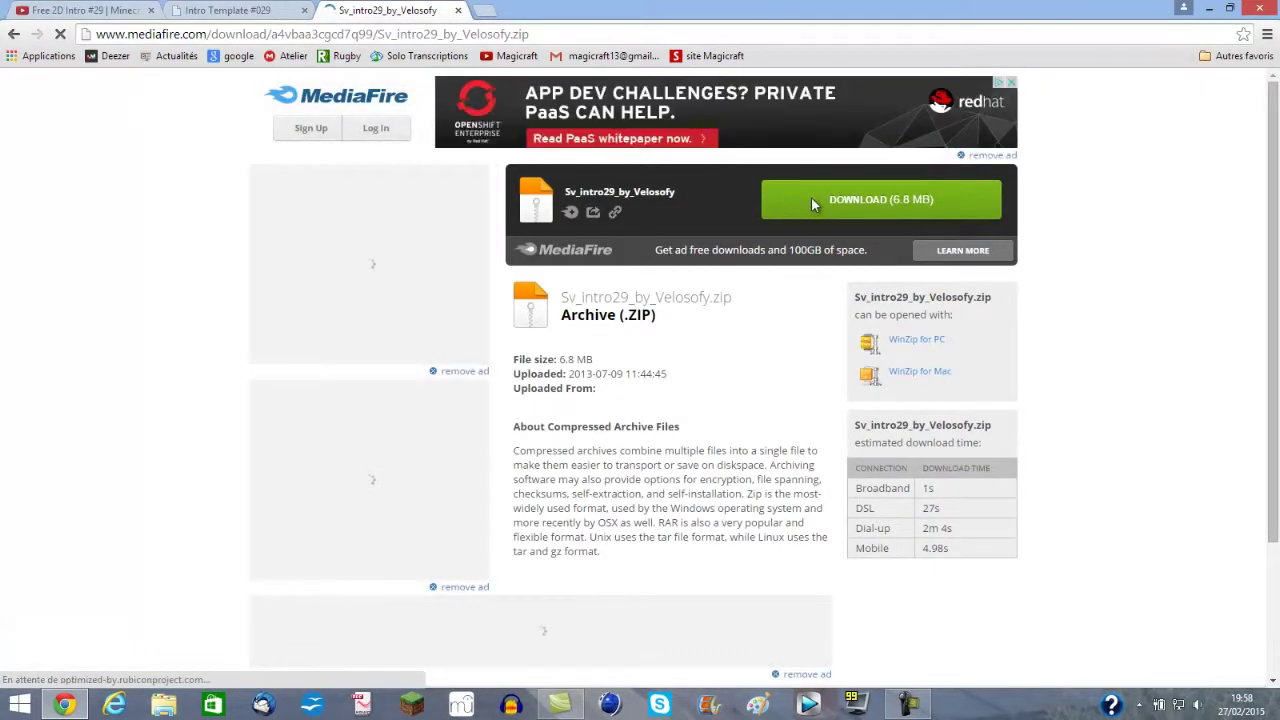
click(811, 197)
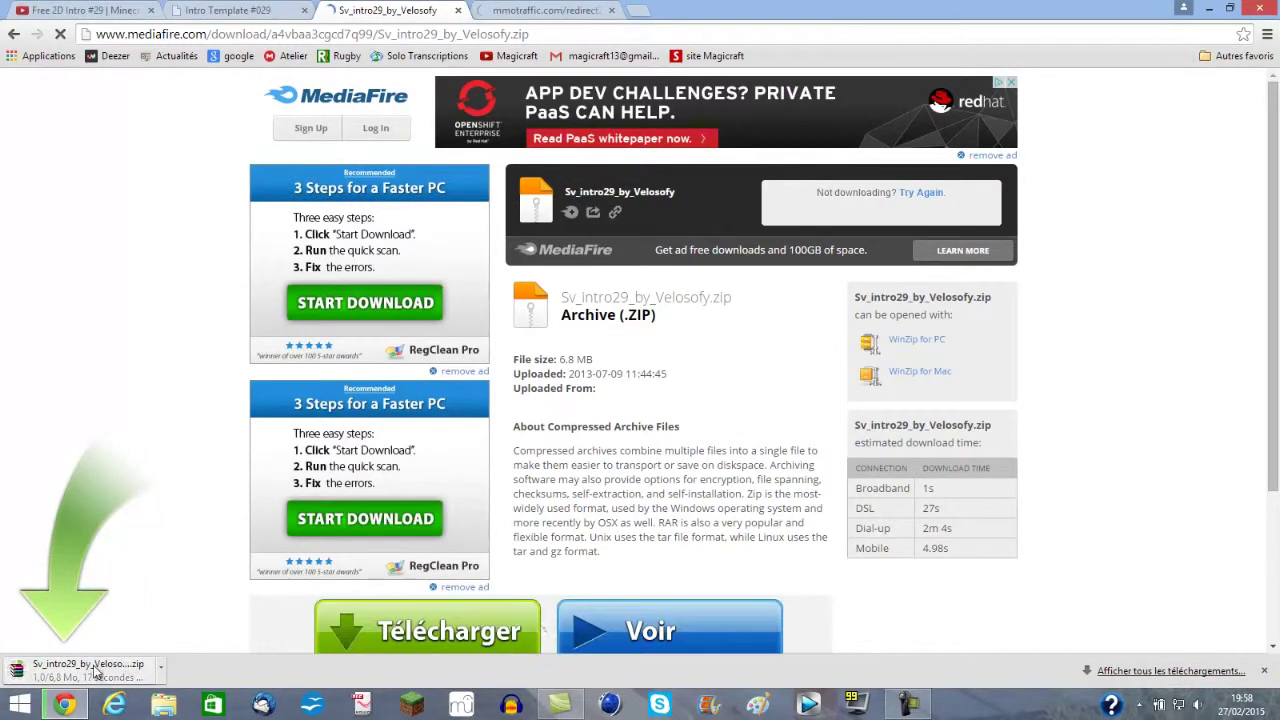
mouse_move(912, 712)
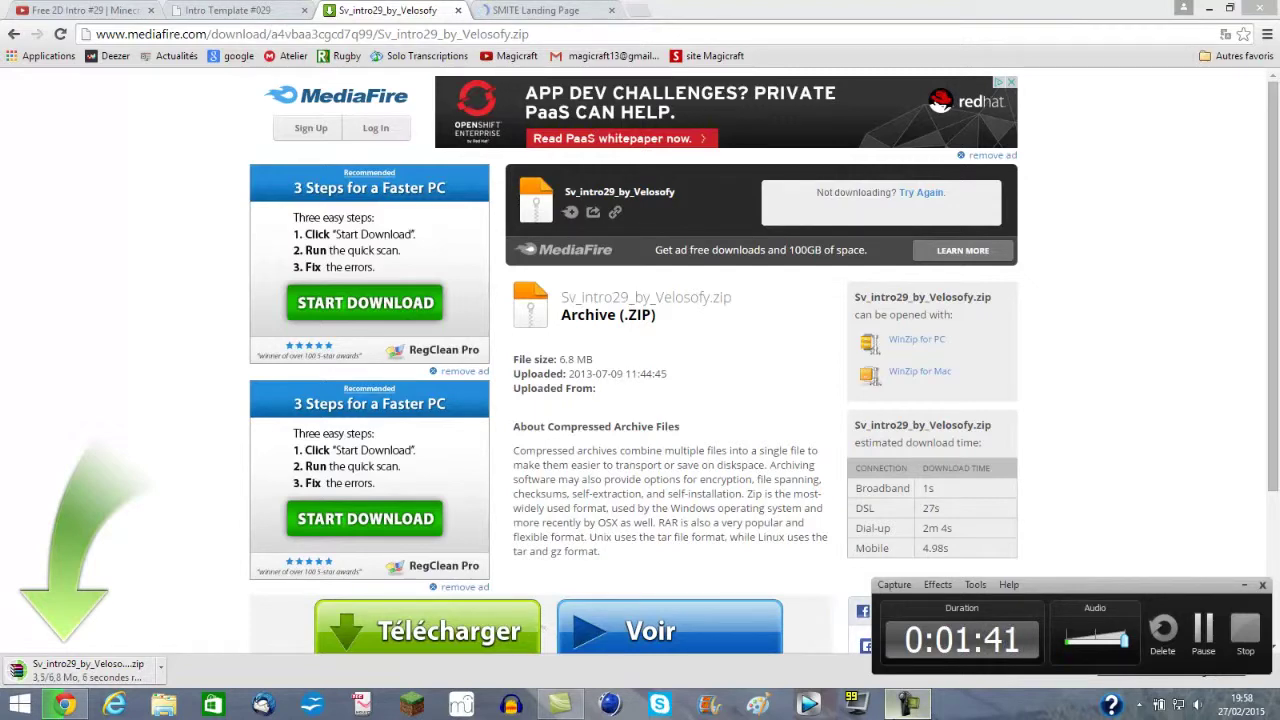
- Place the downloaded intro zip on the desktop and close every browser tab except the YouTube video
click(1229, 8)
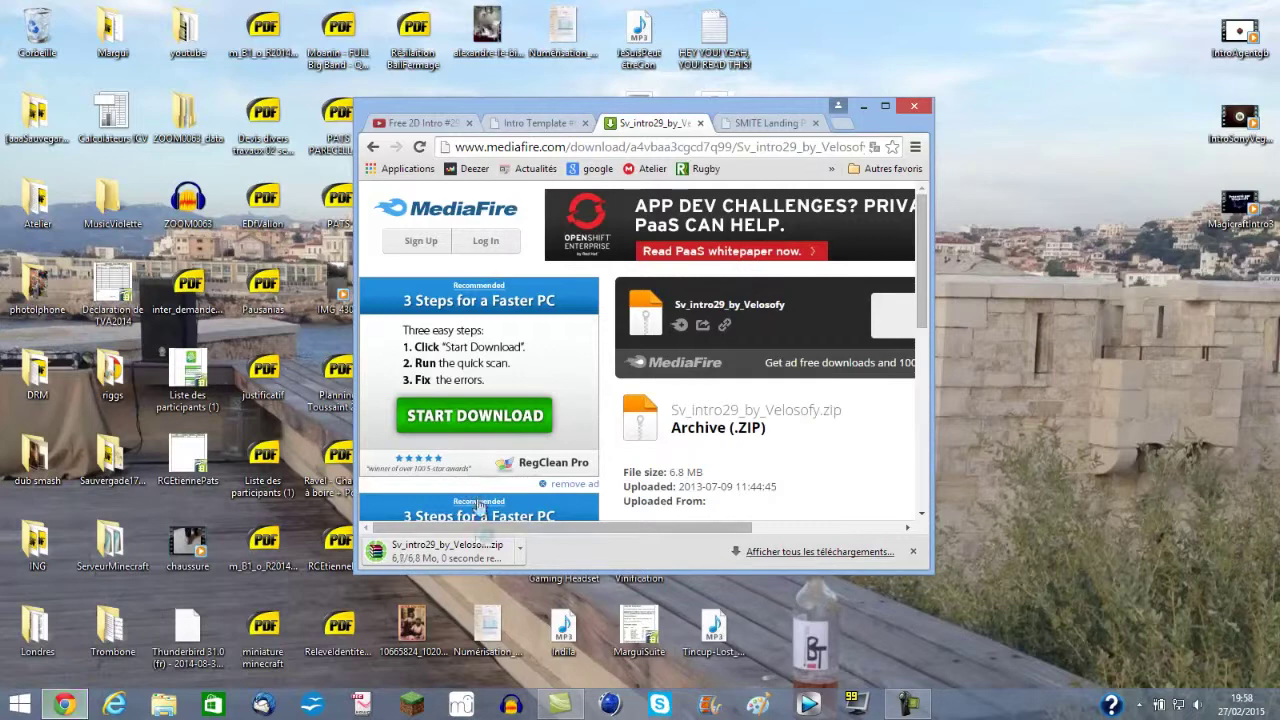
drag(447, 568, 1071, 398)
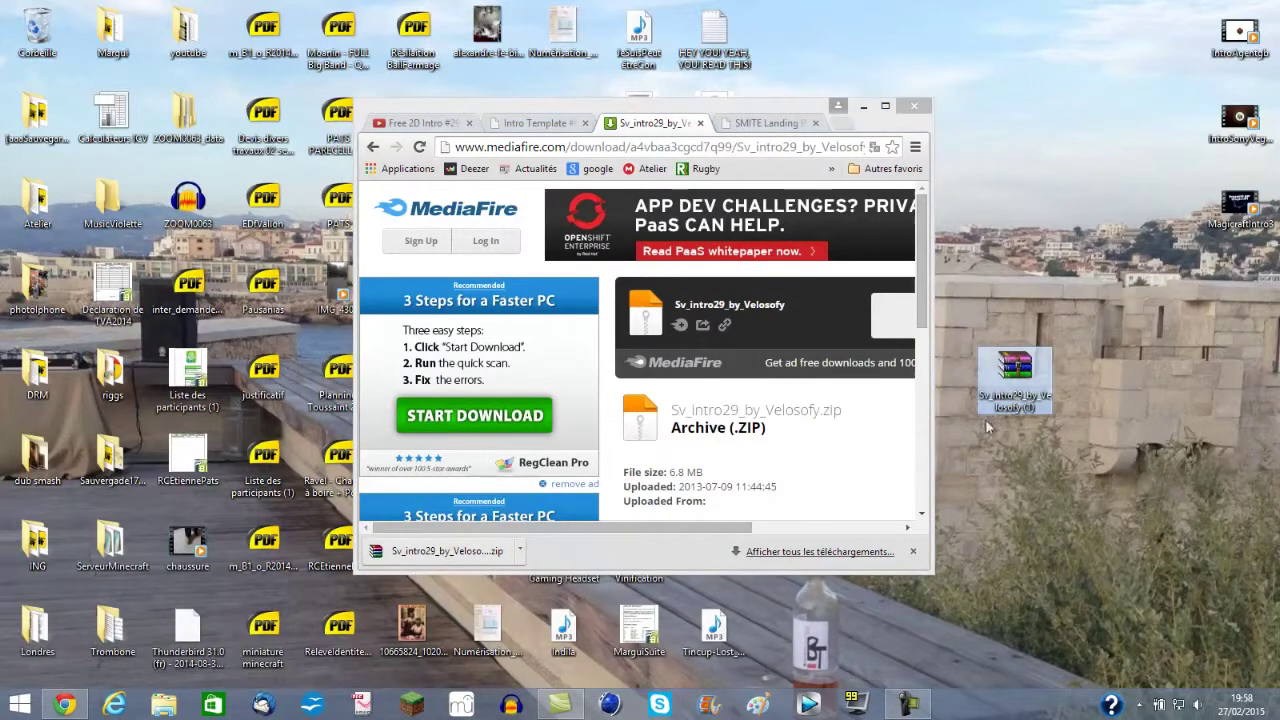
click(815, 122)
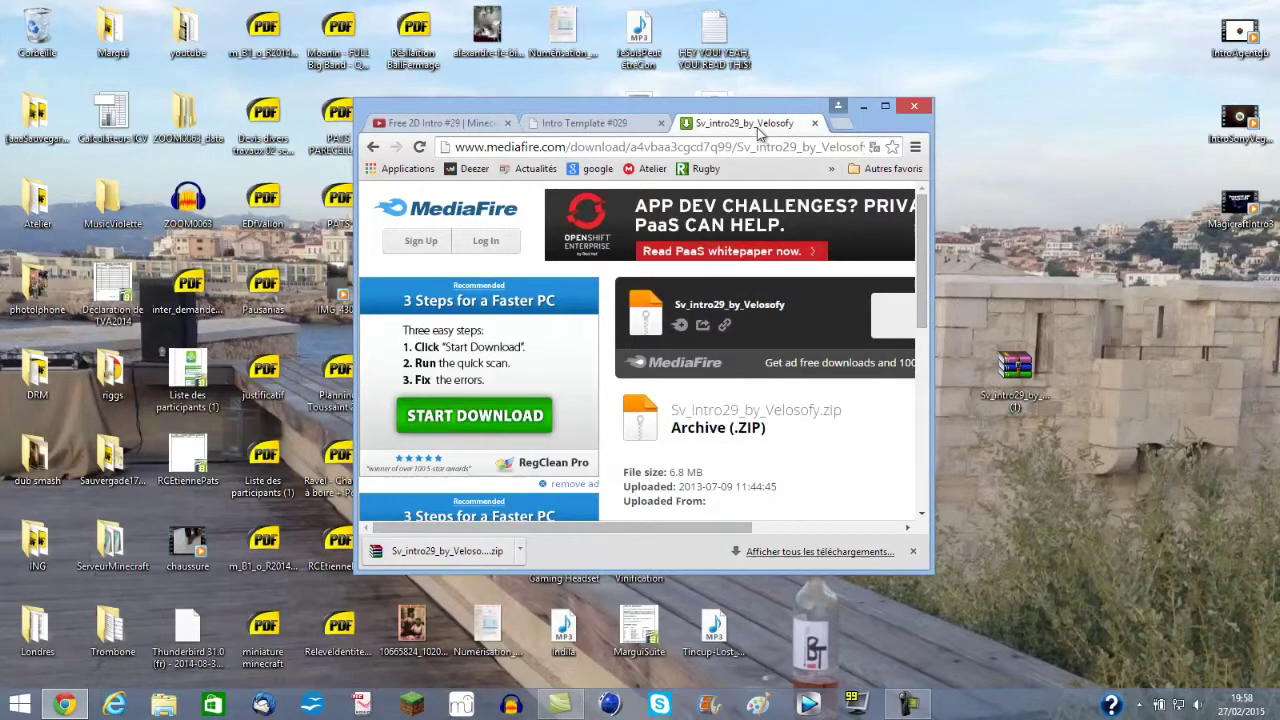
click(815, 122)
click(661, 122)
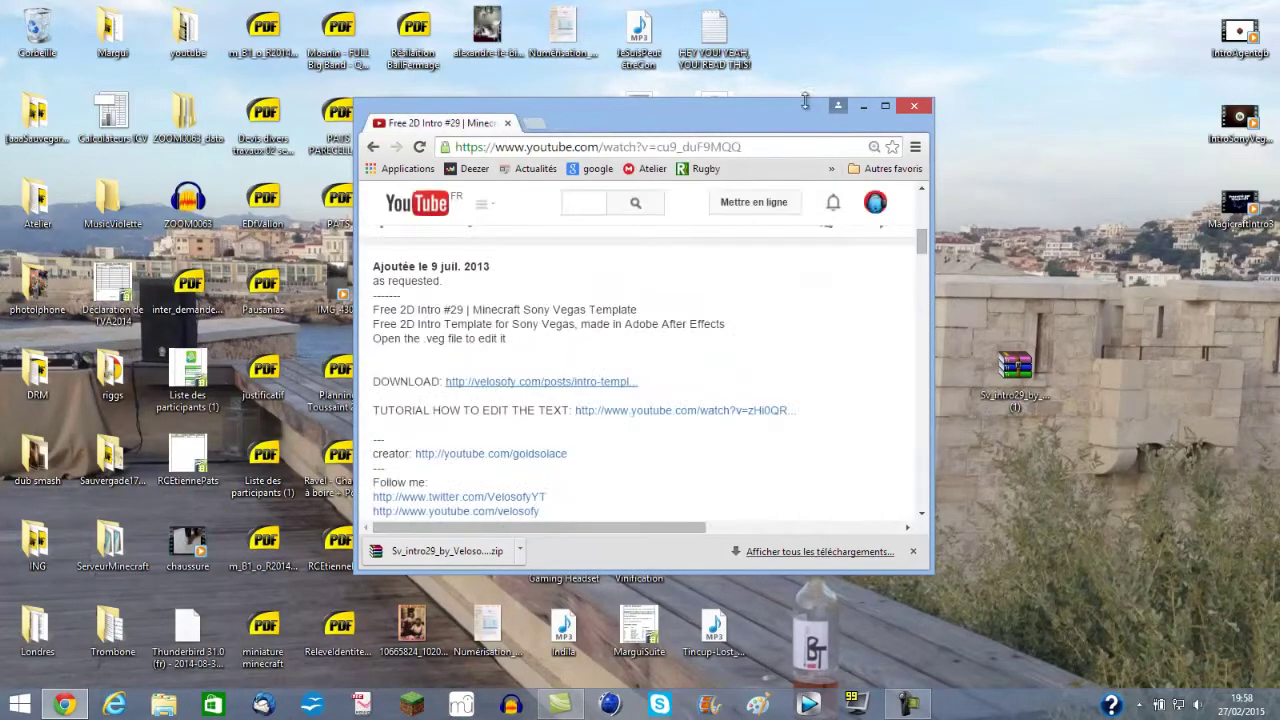
- Minimize the browser and extract the Sv_intro29_by_Velosofy (1) archive on the desktop
click(863, 106)
right_click(1026, 363)
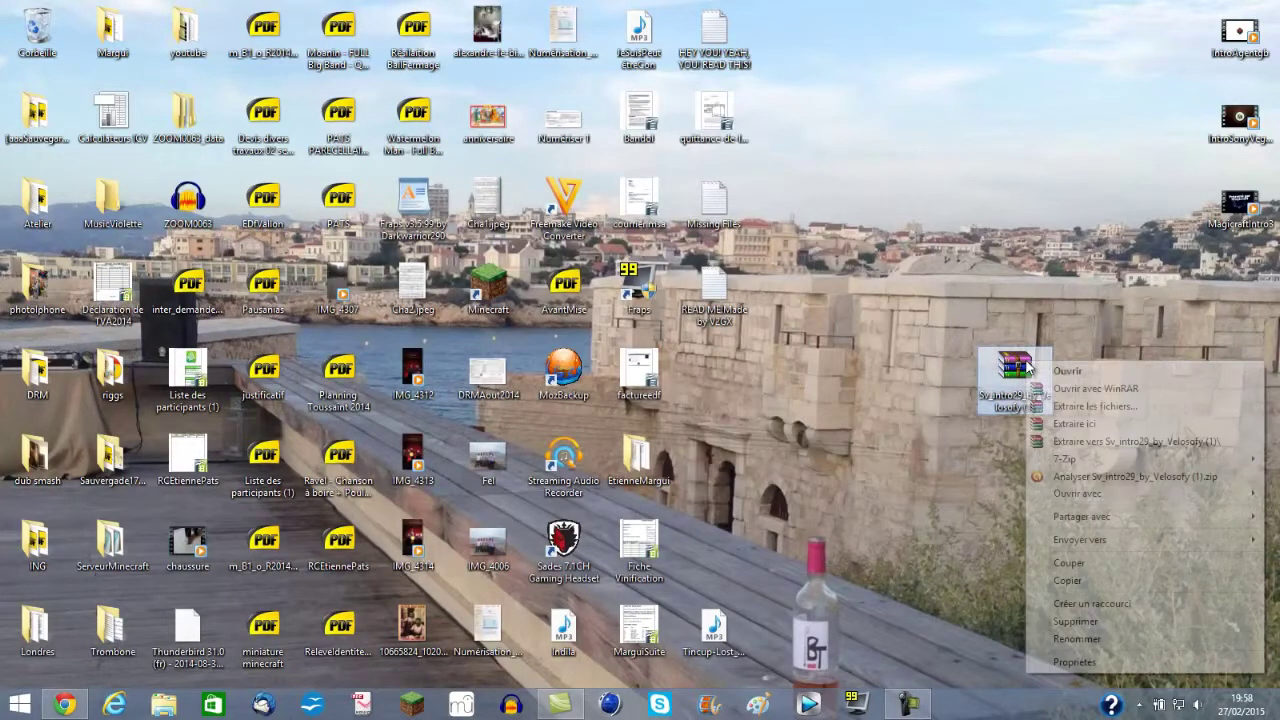
click(1070, 441)
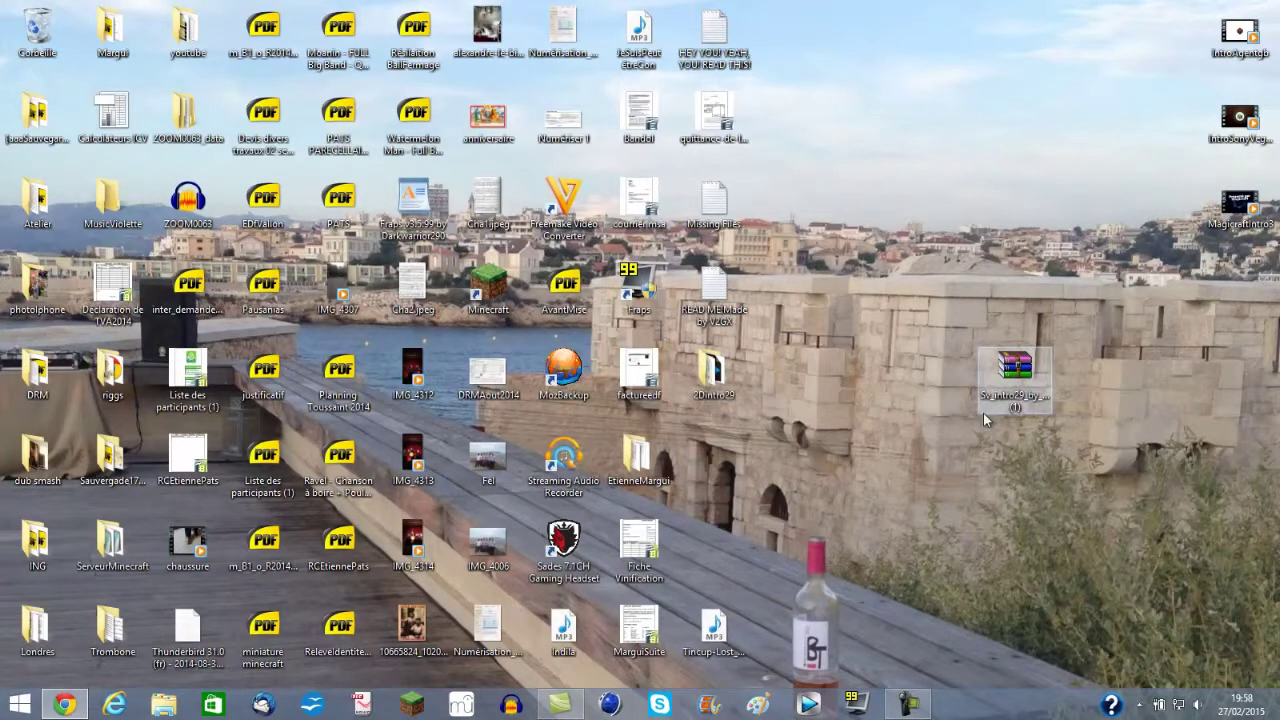
- Open the OpenThis project from the extracted 2Dintro29 folder in Vegas Pro and acknowledge the audio proxy message
click(716, 370)
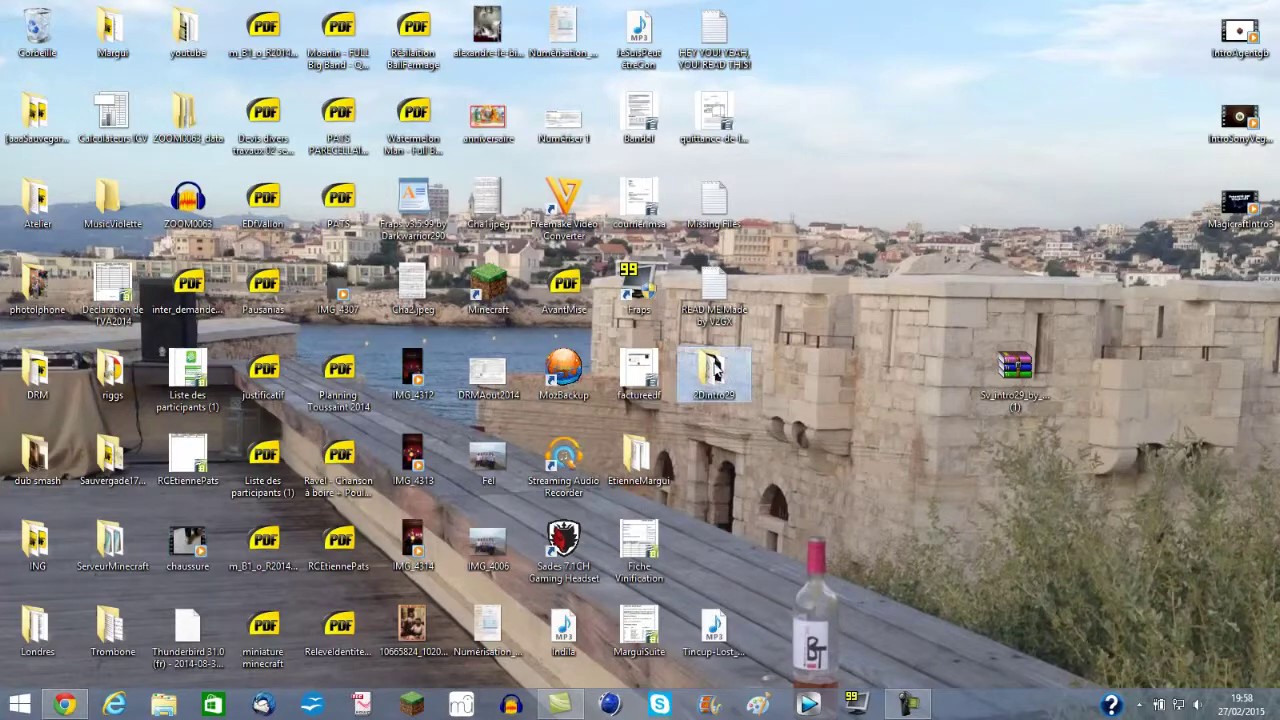
double_click(712, 370)
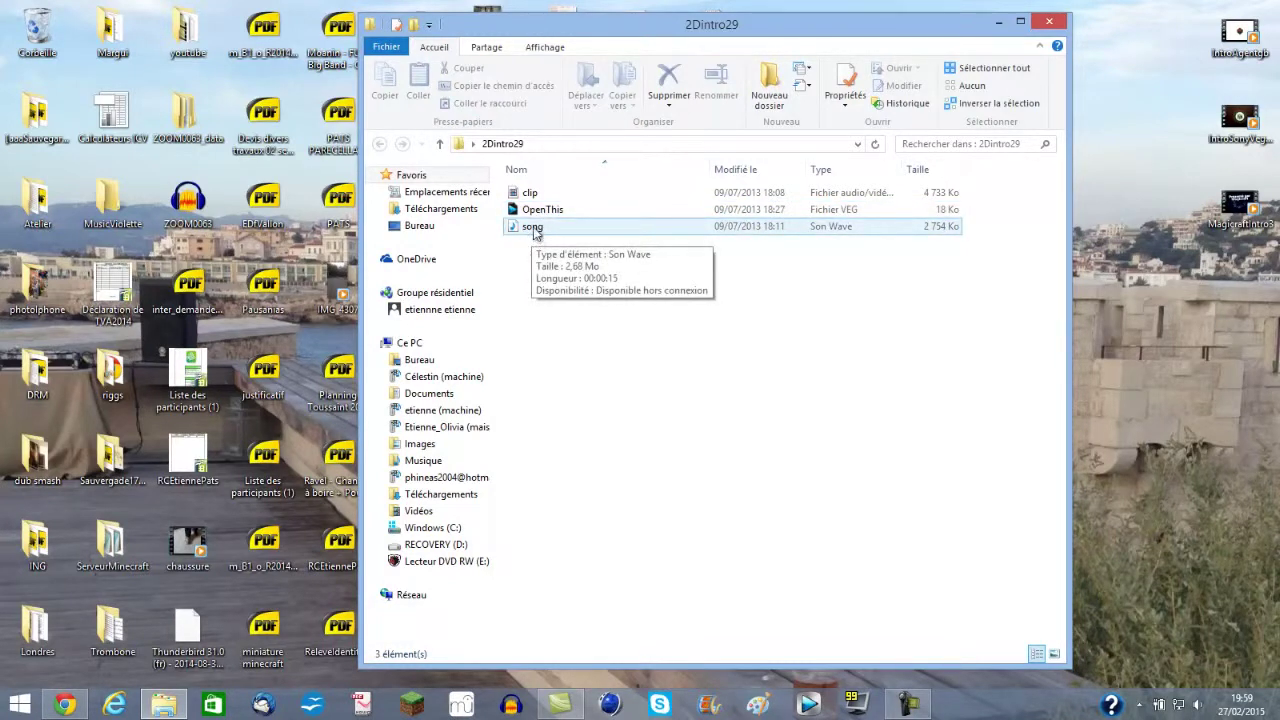
click(537, 211)
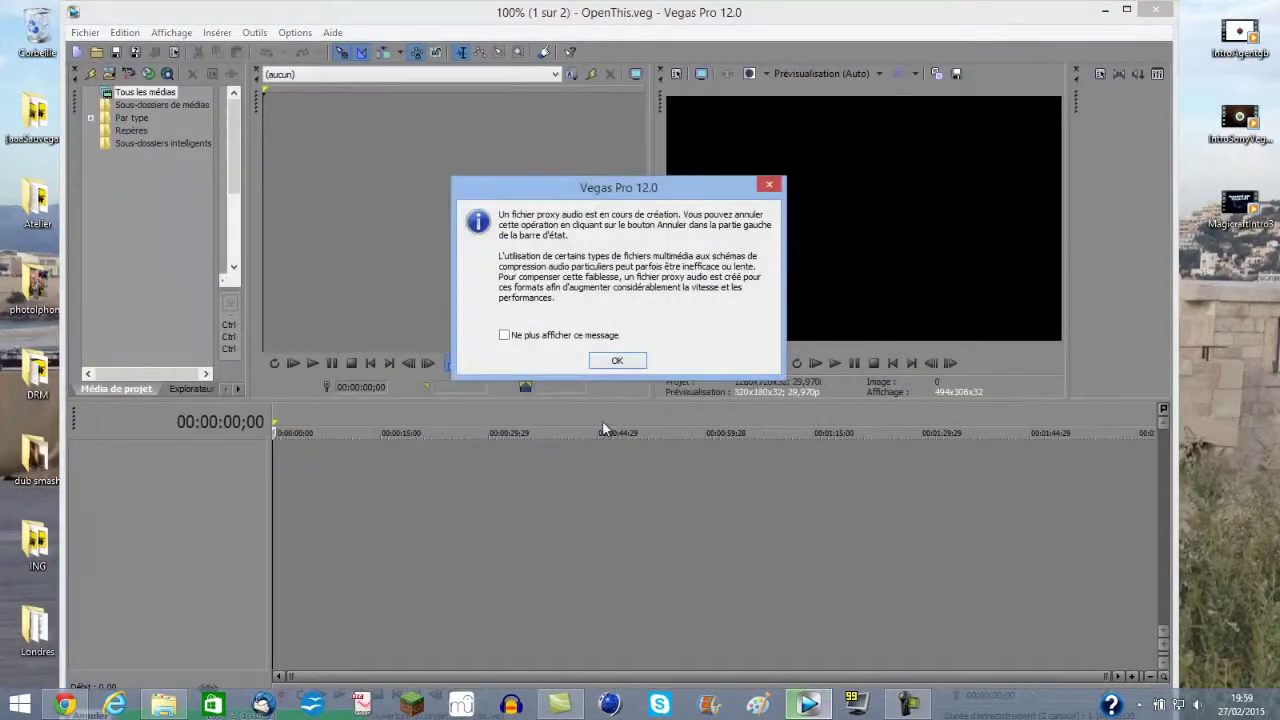
click(617, 360)
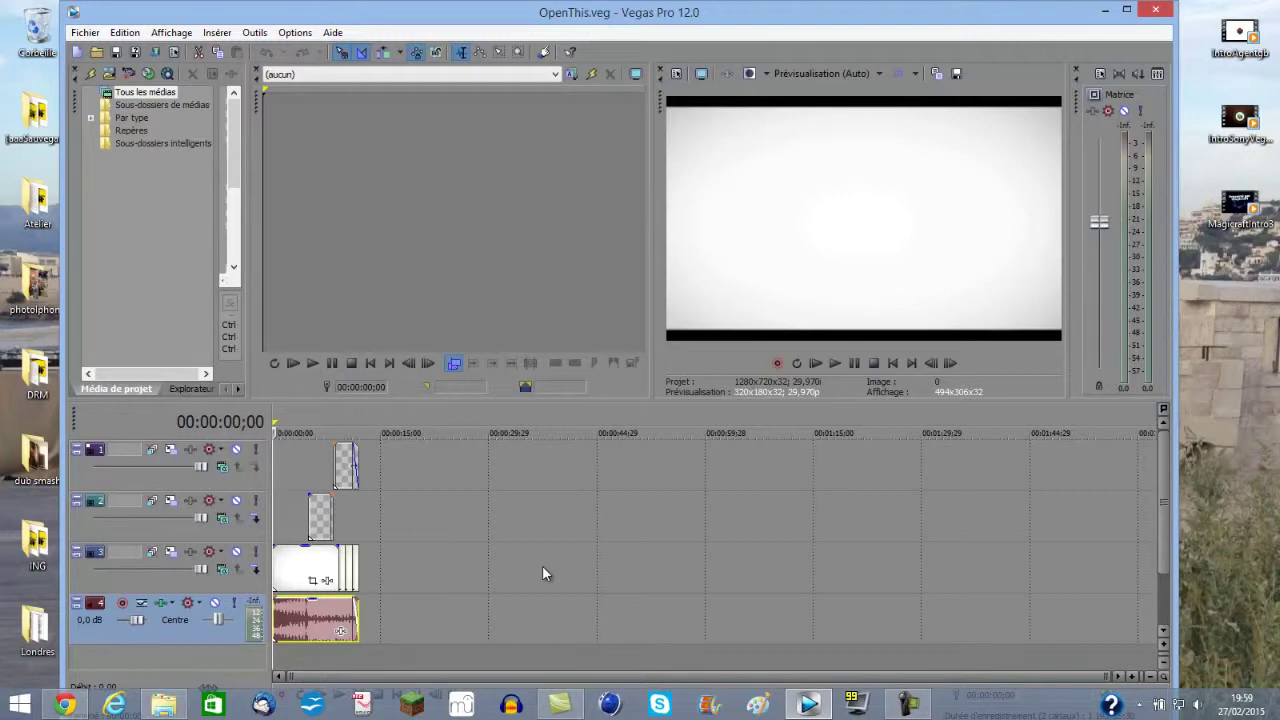
- Replace the "YOUR NAME" text of the generated title on track 2 with "Magicraft" and close the media generator
scroll(542, 565, up, 8)
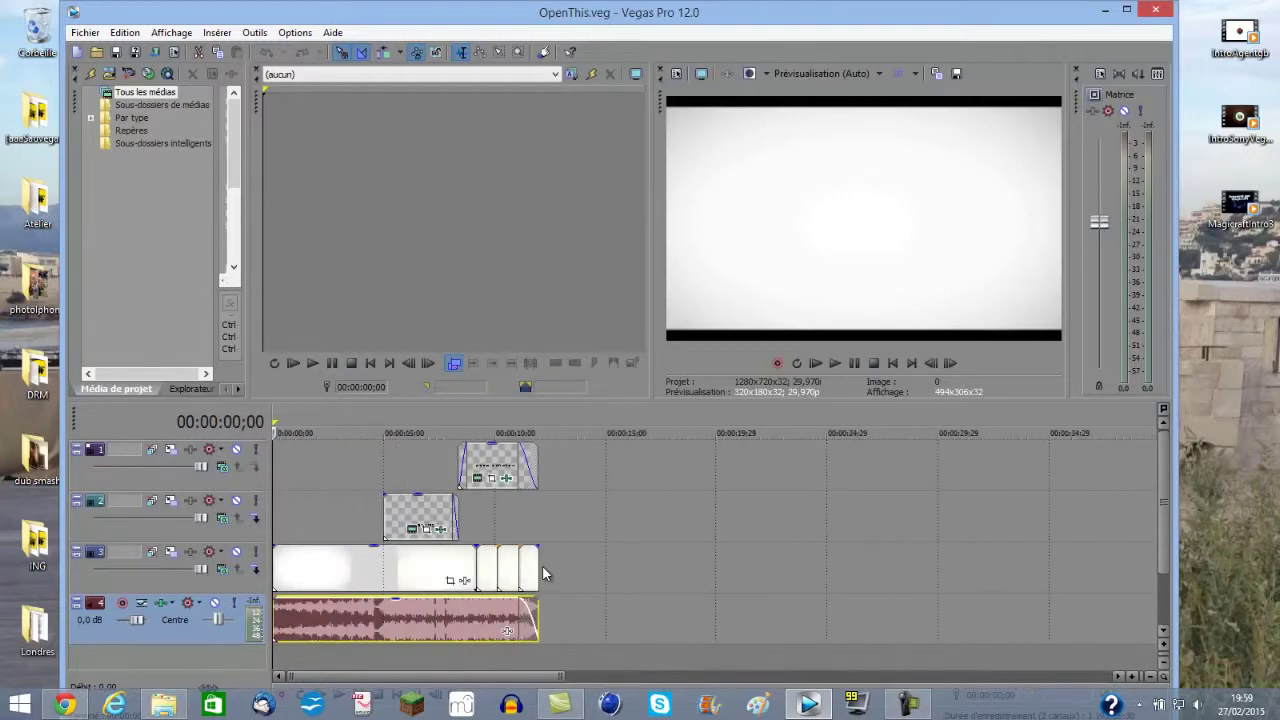
scroll(542, 570, up, 2)
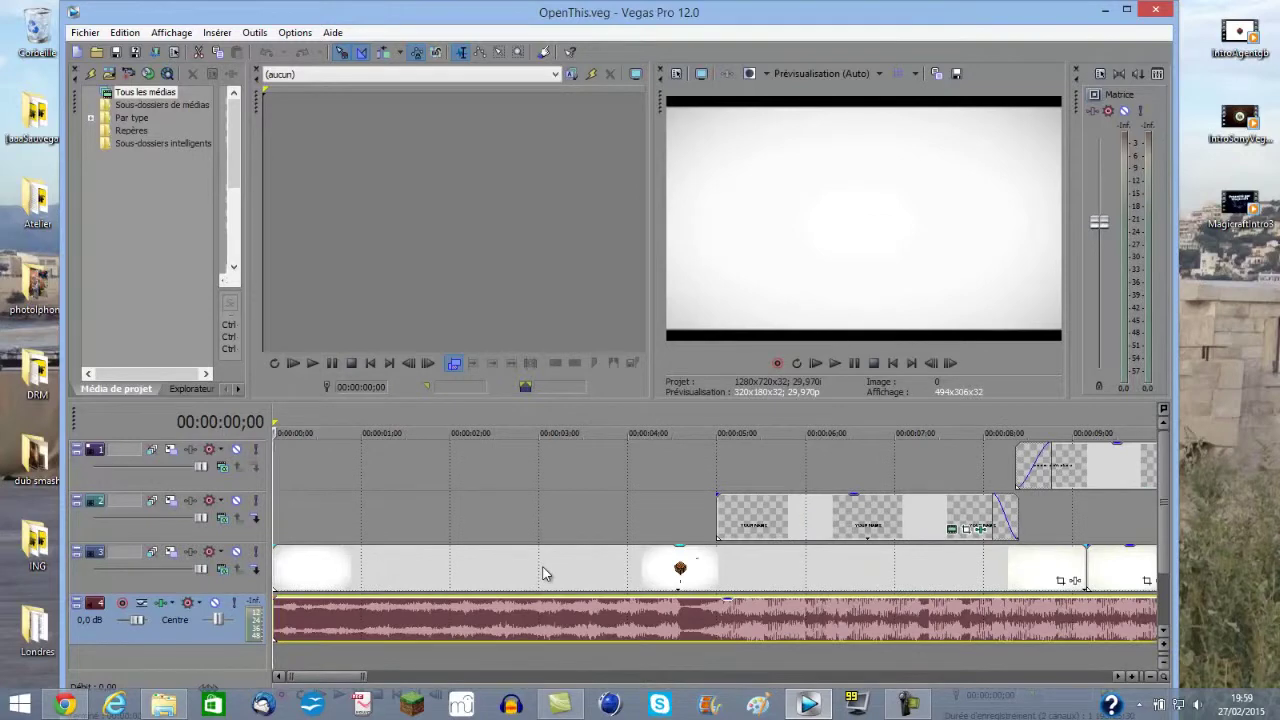
drag(337, 681, 357, 681)
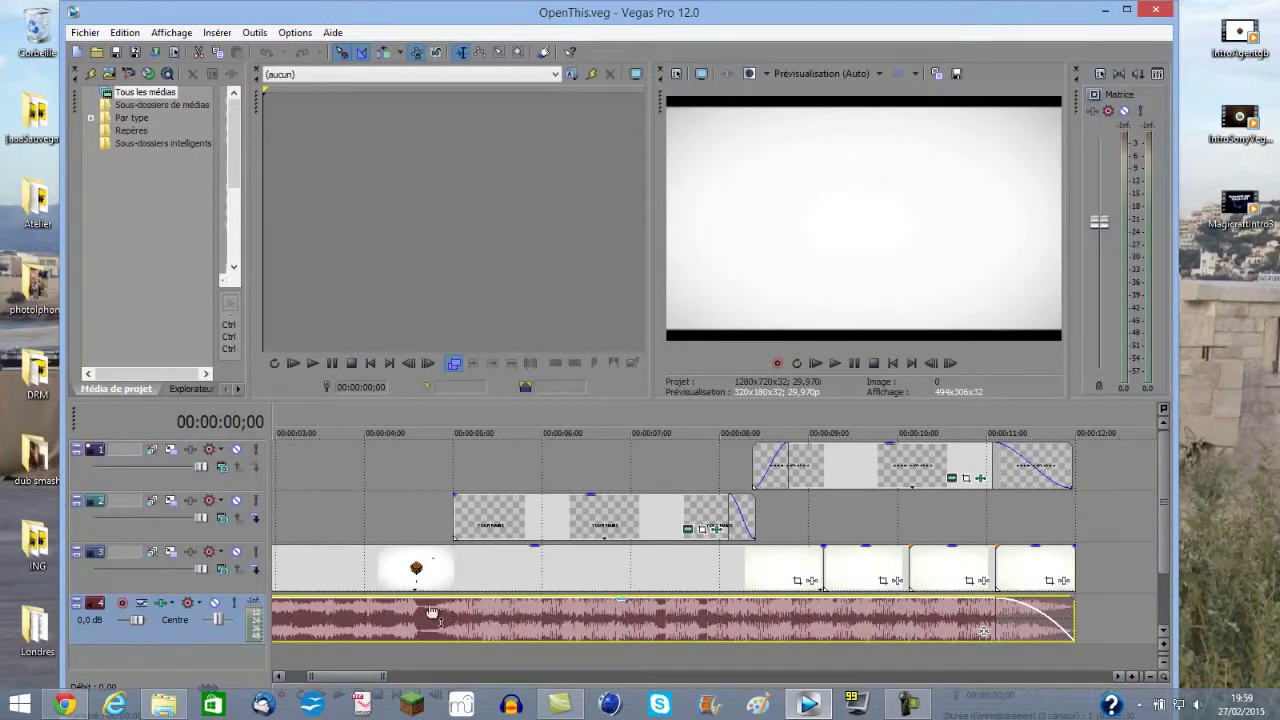
mouse_move(1165, 503)
mouse_down()
mouse_move(1166, 535)
mouse_move(1177, 508)
mouse_up()
right_click(486, 527)
click(413, 510)
right_click(504, 514)
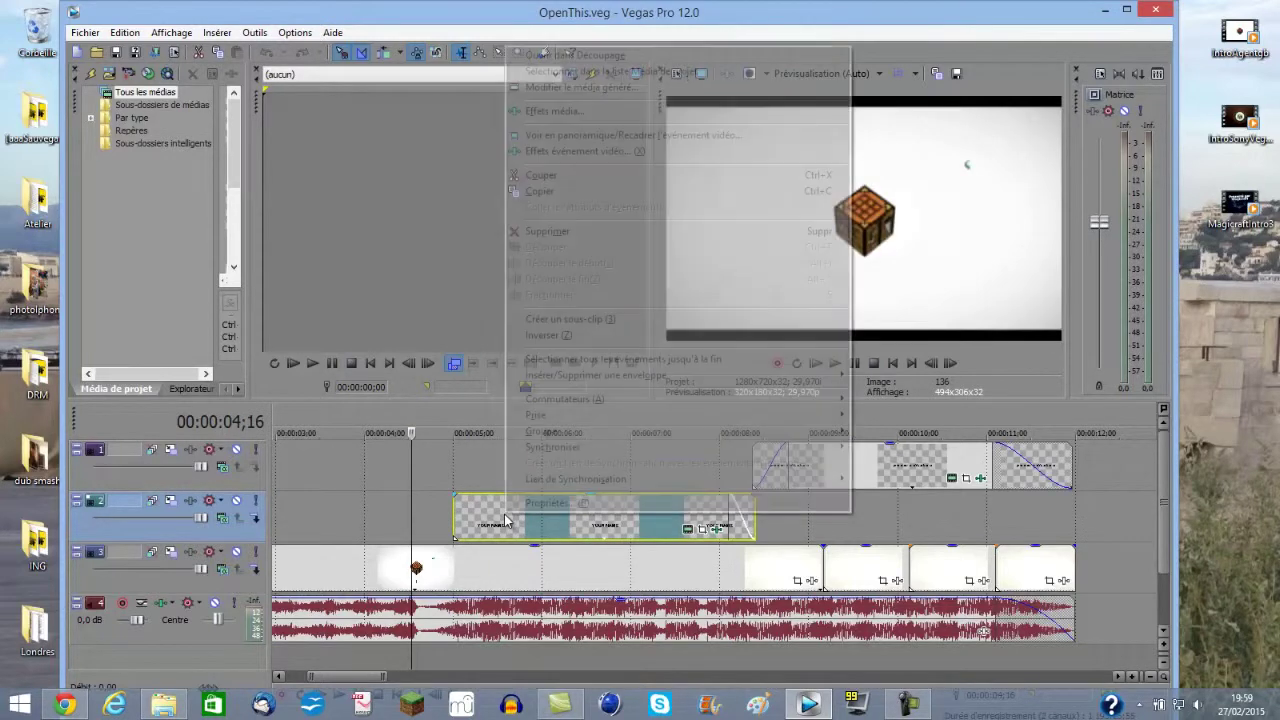
click(627, 89)
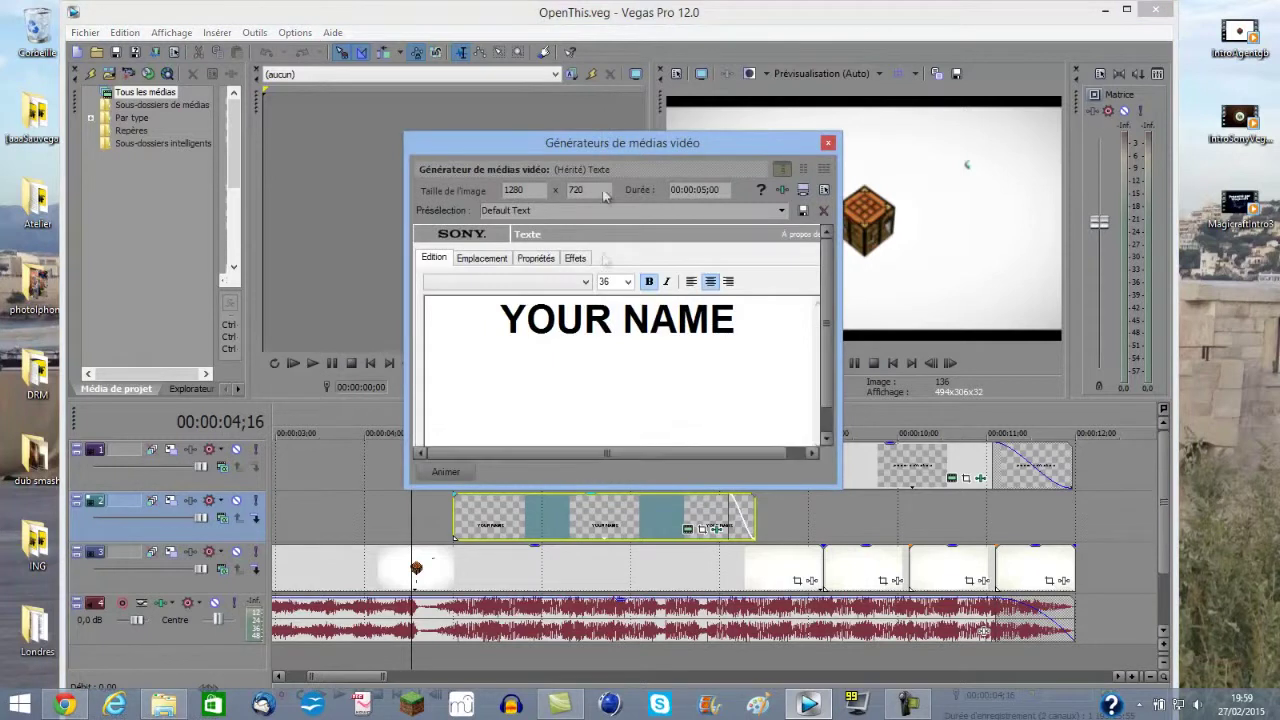
key(BackSpace)
key(BackSpace)
key(BackSpace)
key(BackSpace)
key(BackSpace)
key(BackSpace)
key(BackSpace)
key(BackSpace)
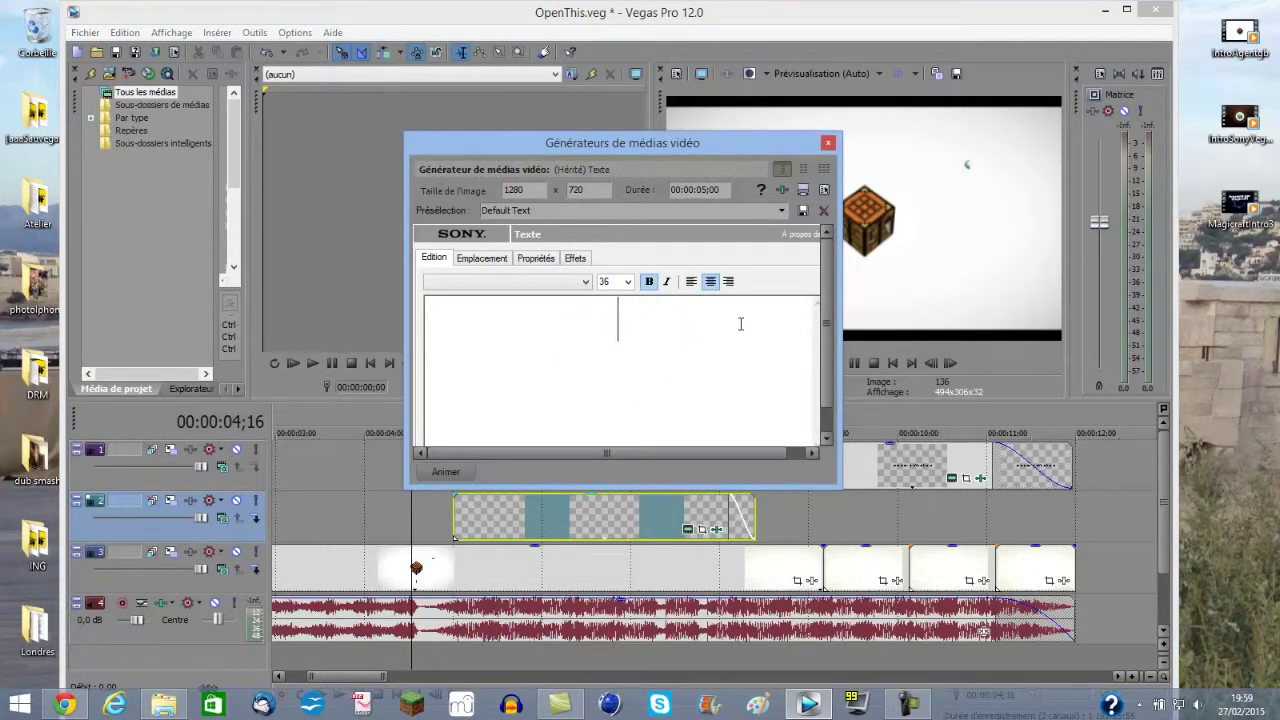
text(Magicr)
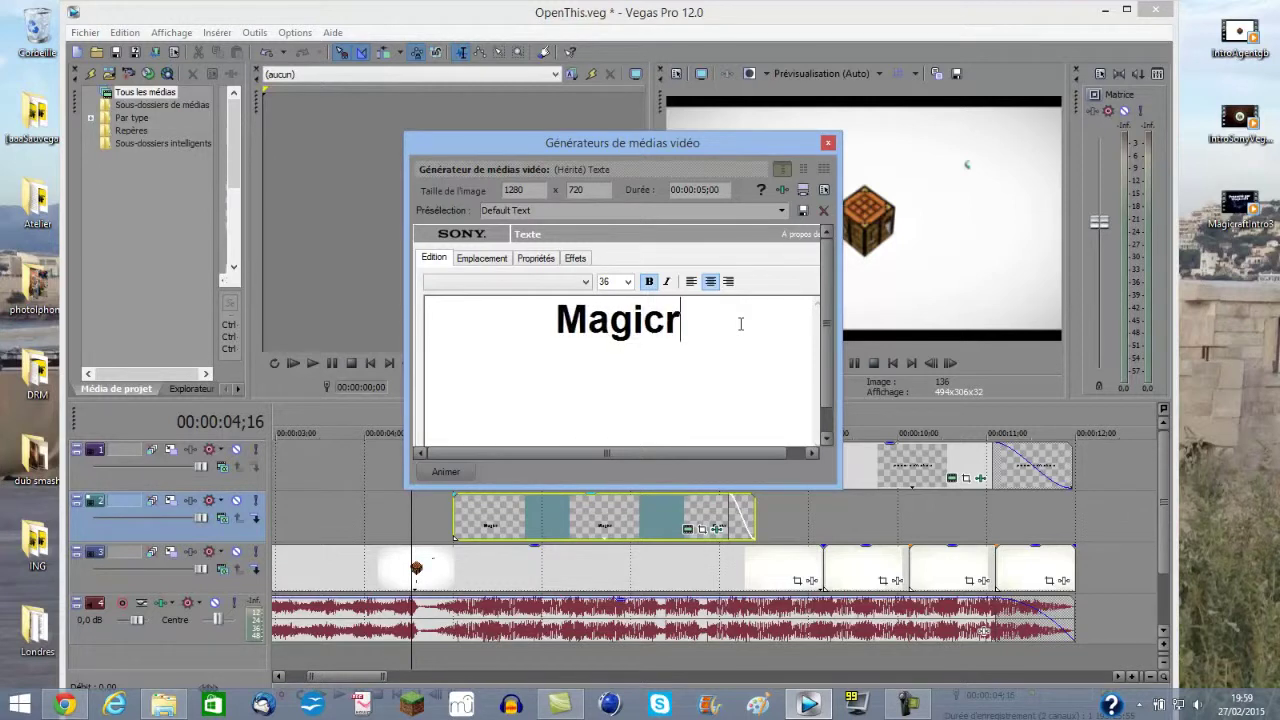
text(aft)
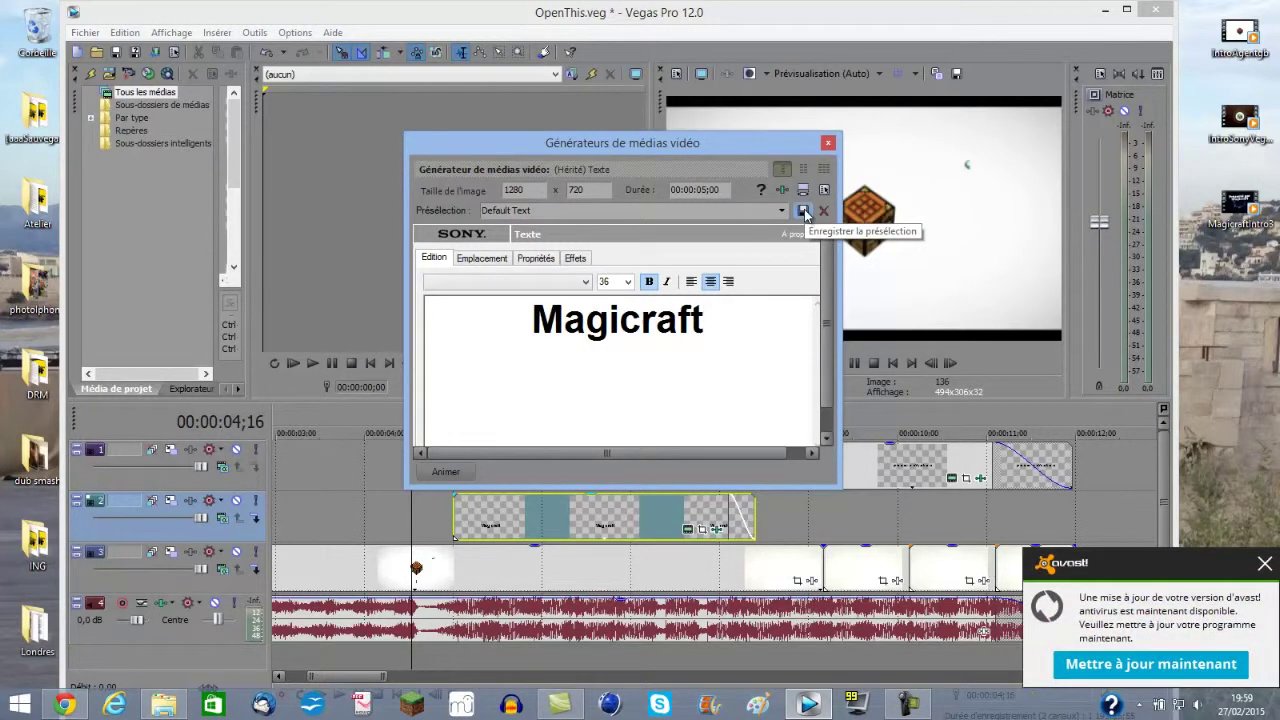
click(828, 143)
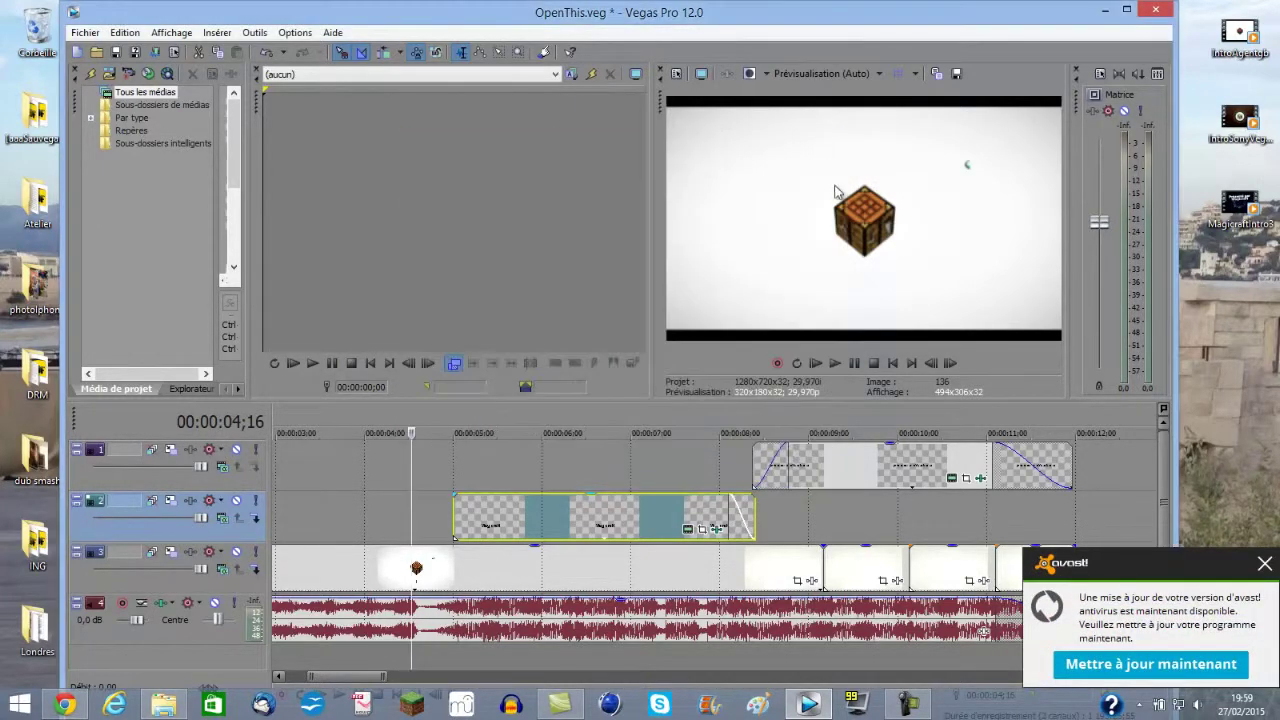
- Change the generated text on track 1 from the YourName placeholder to "youtube.com/Magicraft"
right_click(805, 477)
click(645, 461)
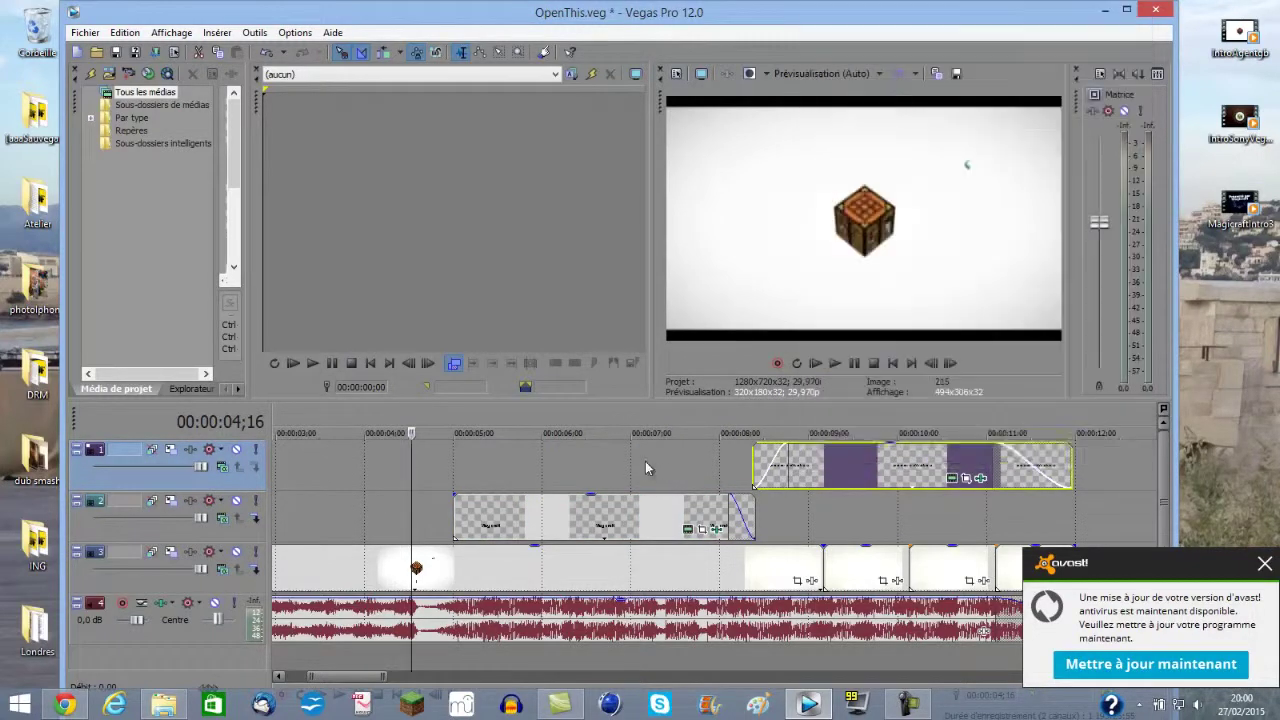
click(645, 461)
right_click(799, 465)
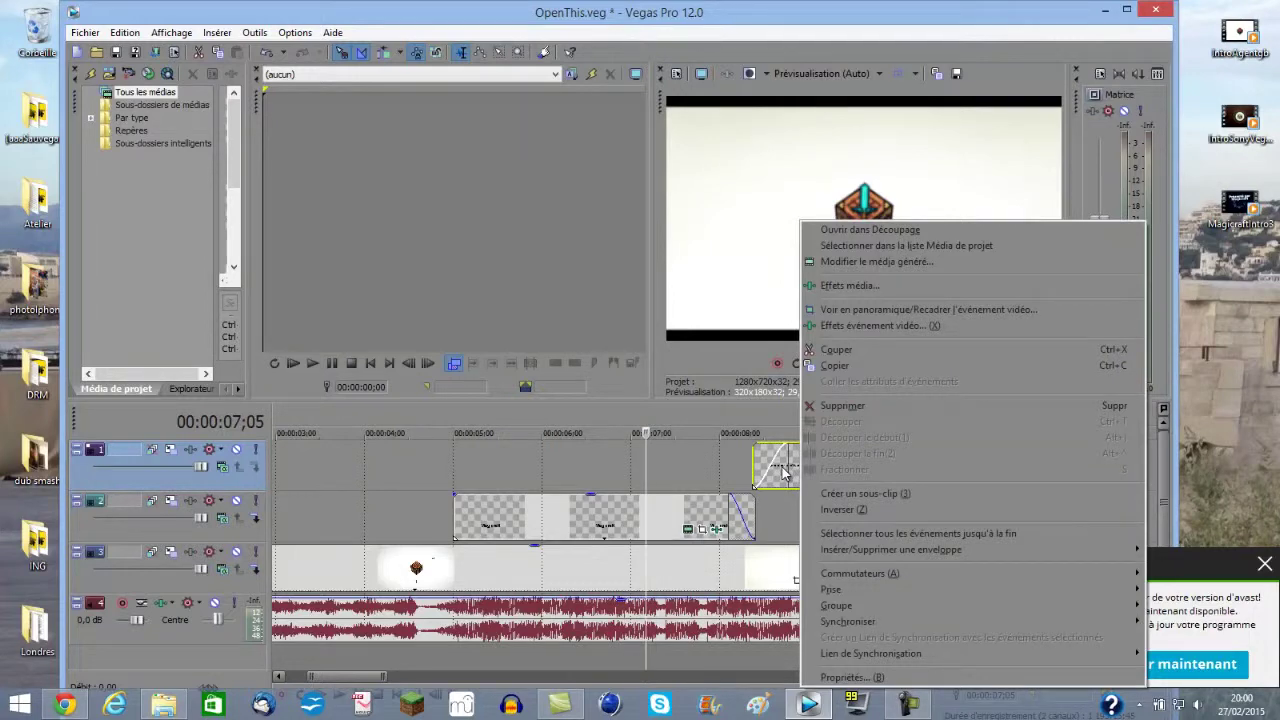
click(842, 264)
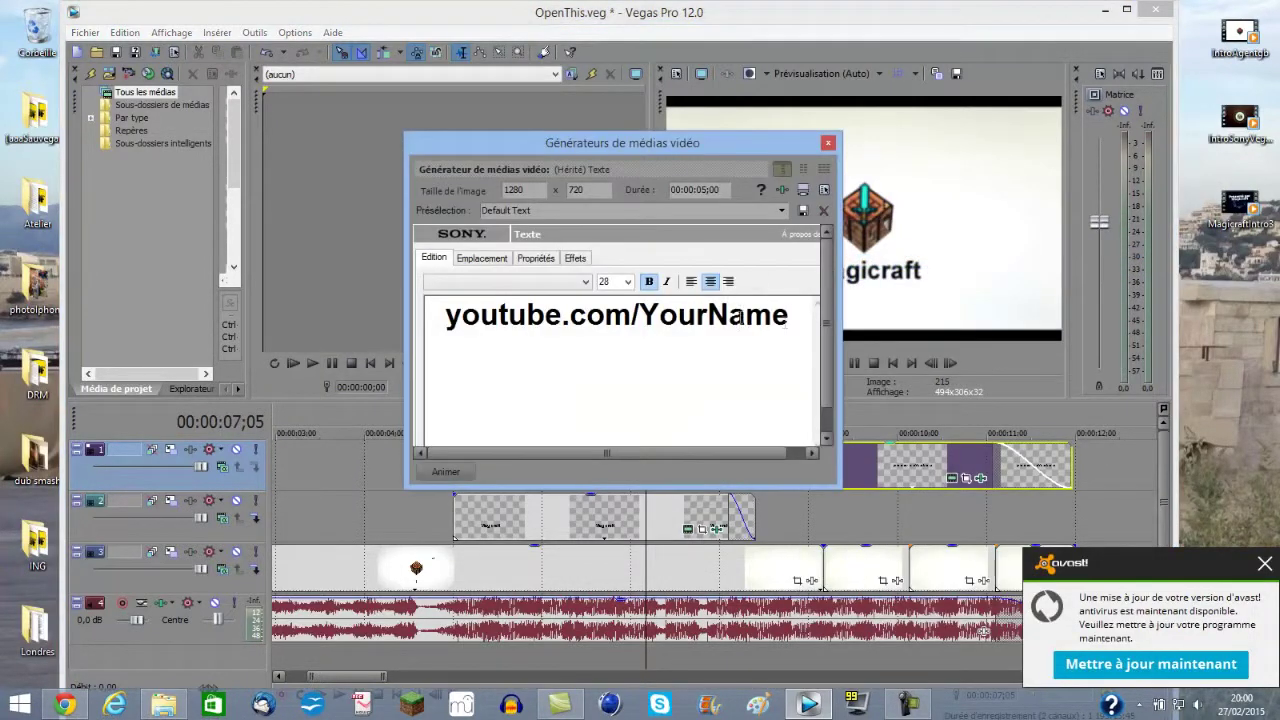
drag(795, 314, 642, 320)
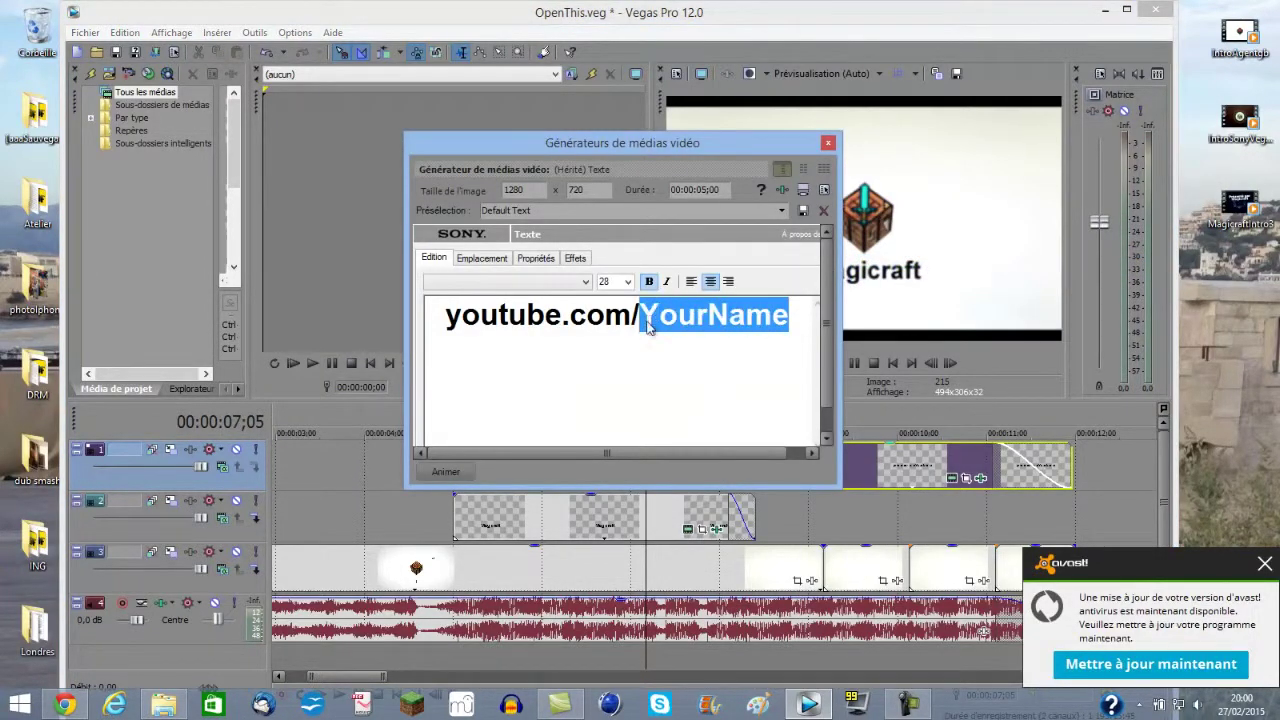
key(BackSpace)
text(Magic)
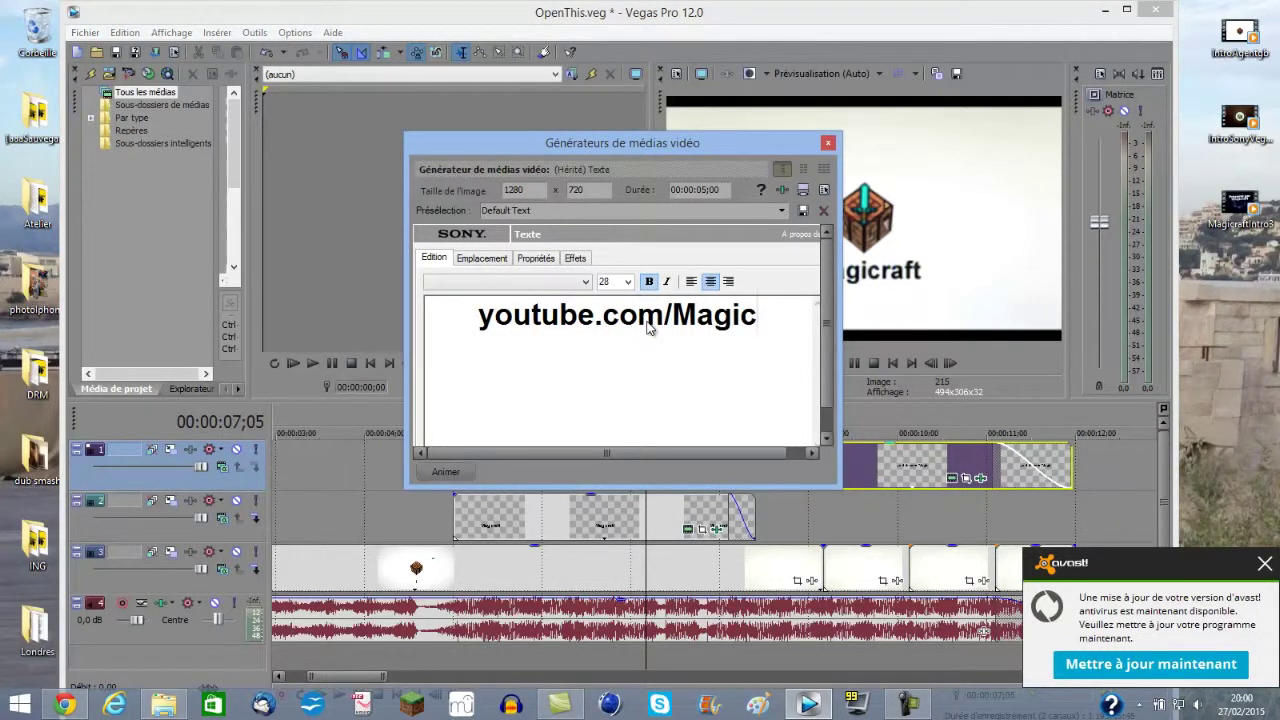
text(raft)
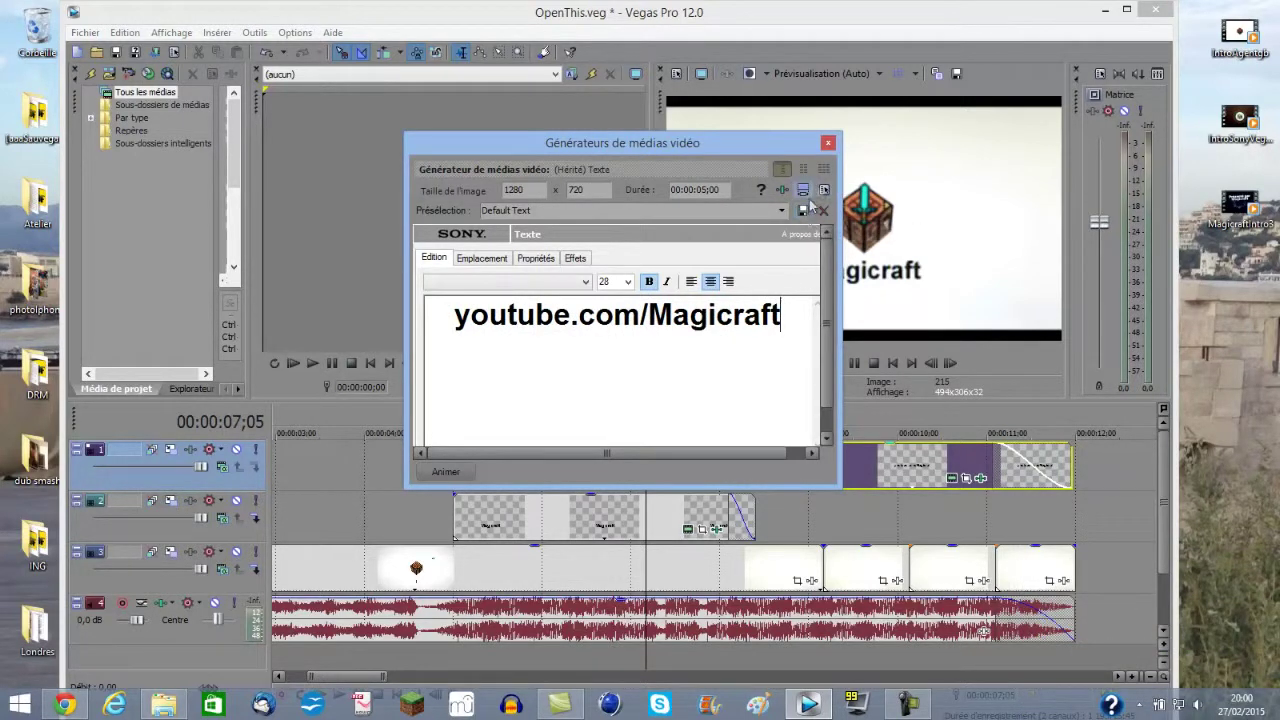
- Close the video media generator and play the edited intro in the preview
click(829, 145)
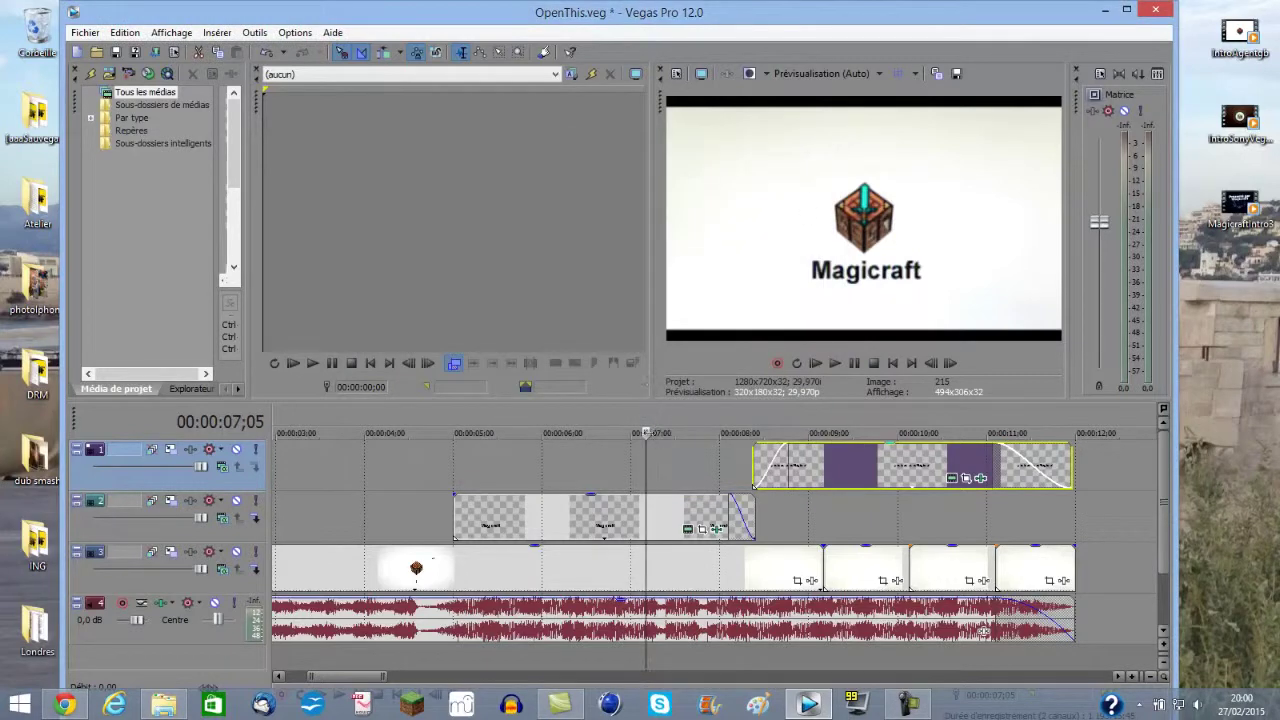
key(space)
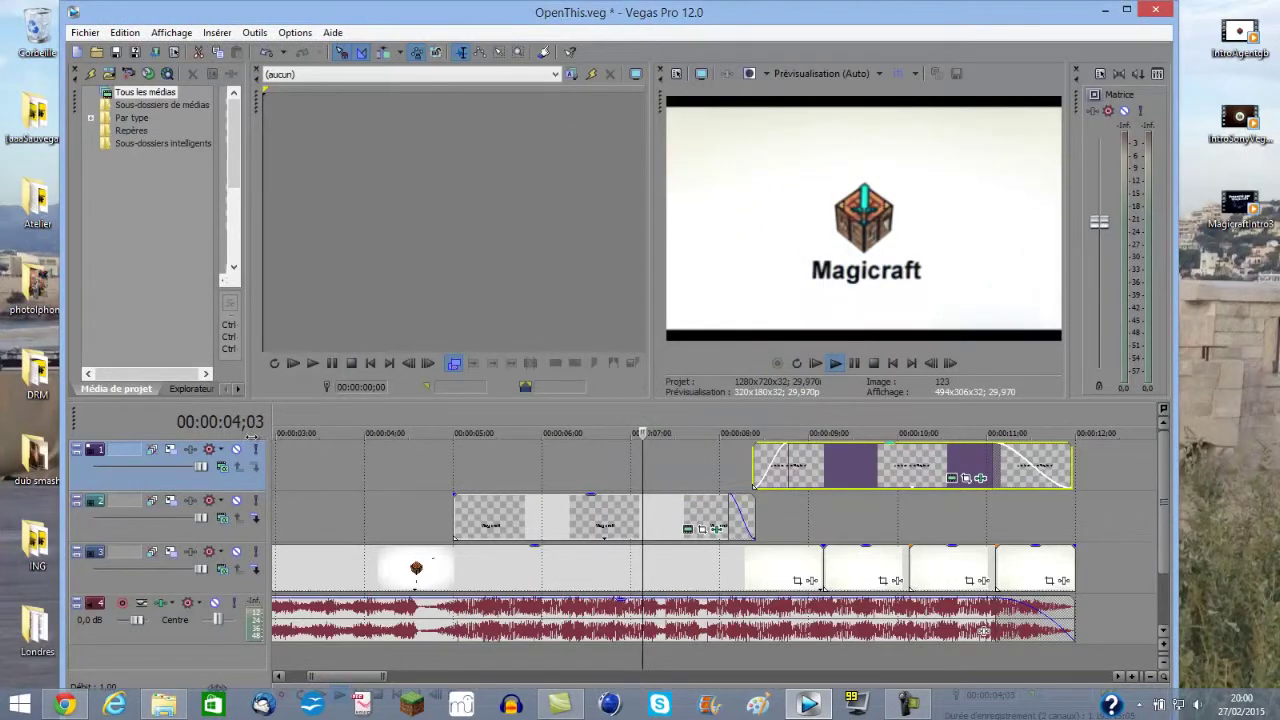
key(space)
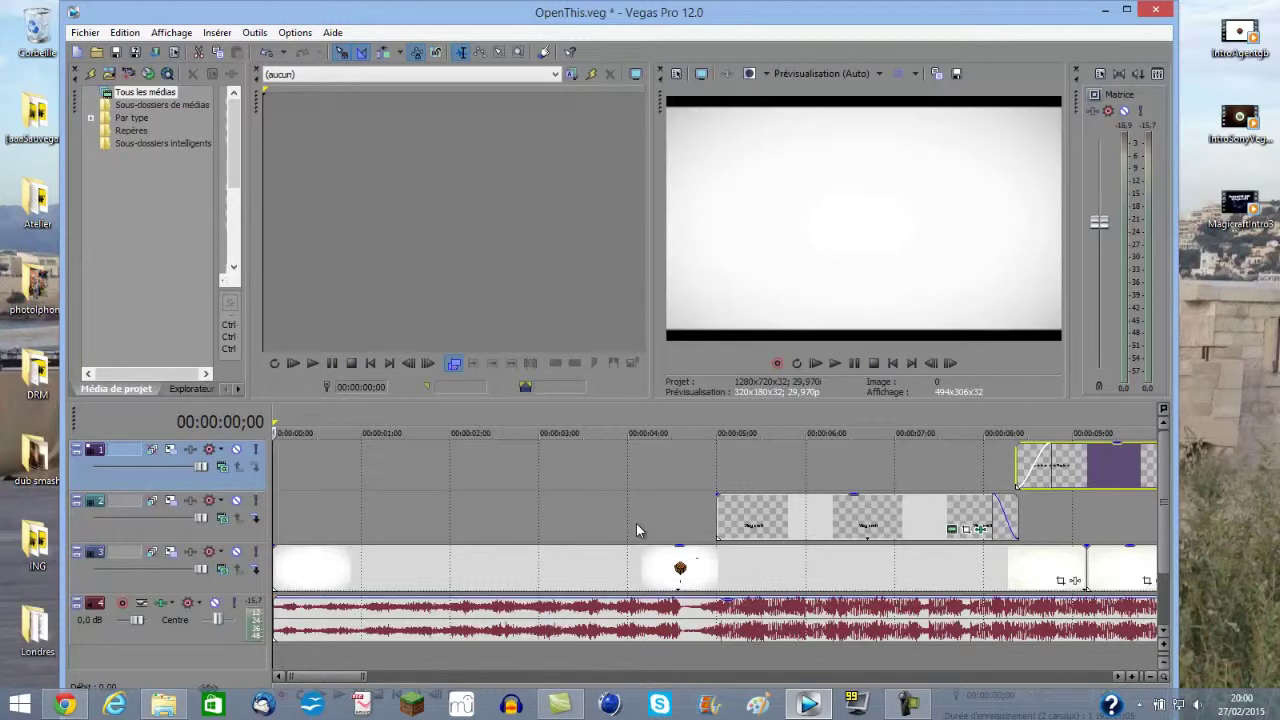
- Define a loop region spanning the whole intro, from the project start to the end of the last clips
scroll(636, 523, down, 2)
scroll(636, 530, down, 5)
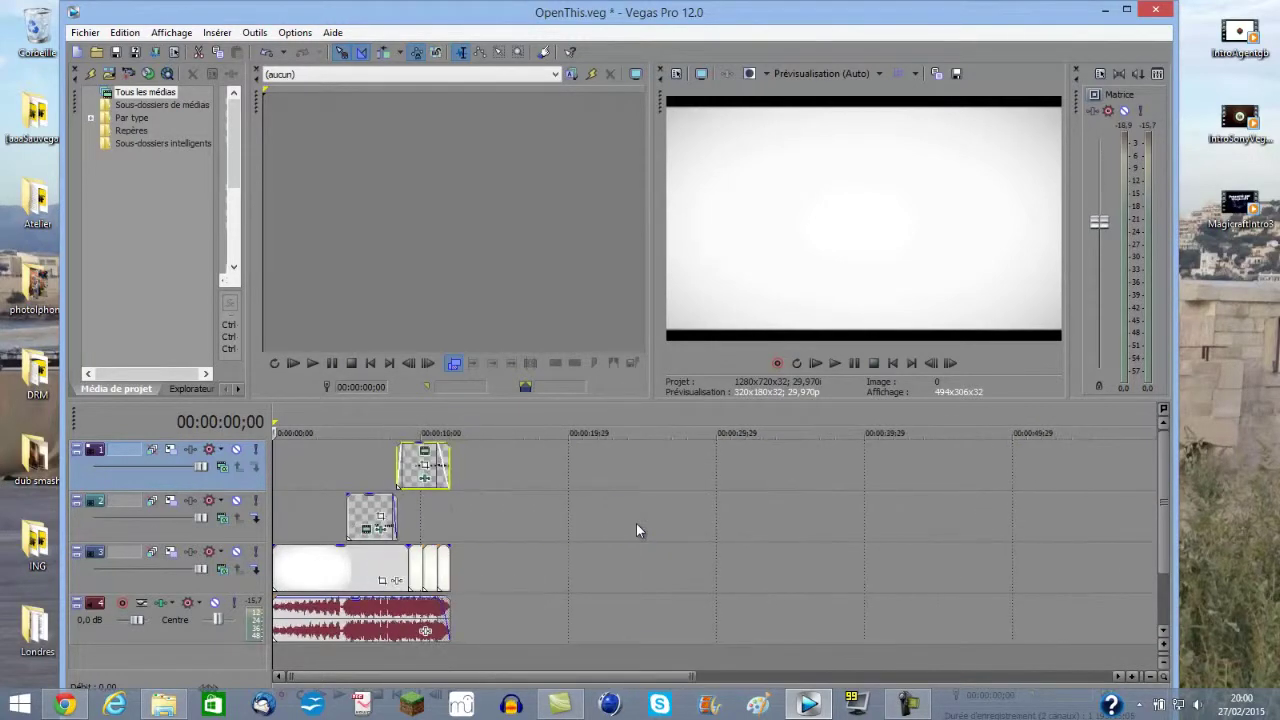
scroll(438, 496, down, 3)
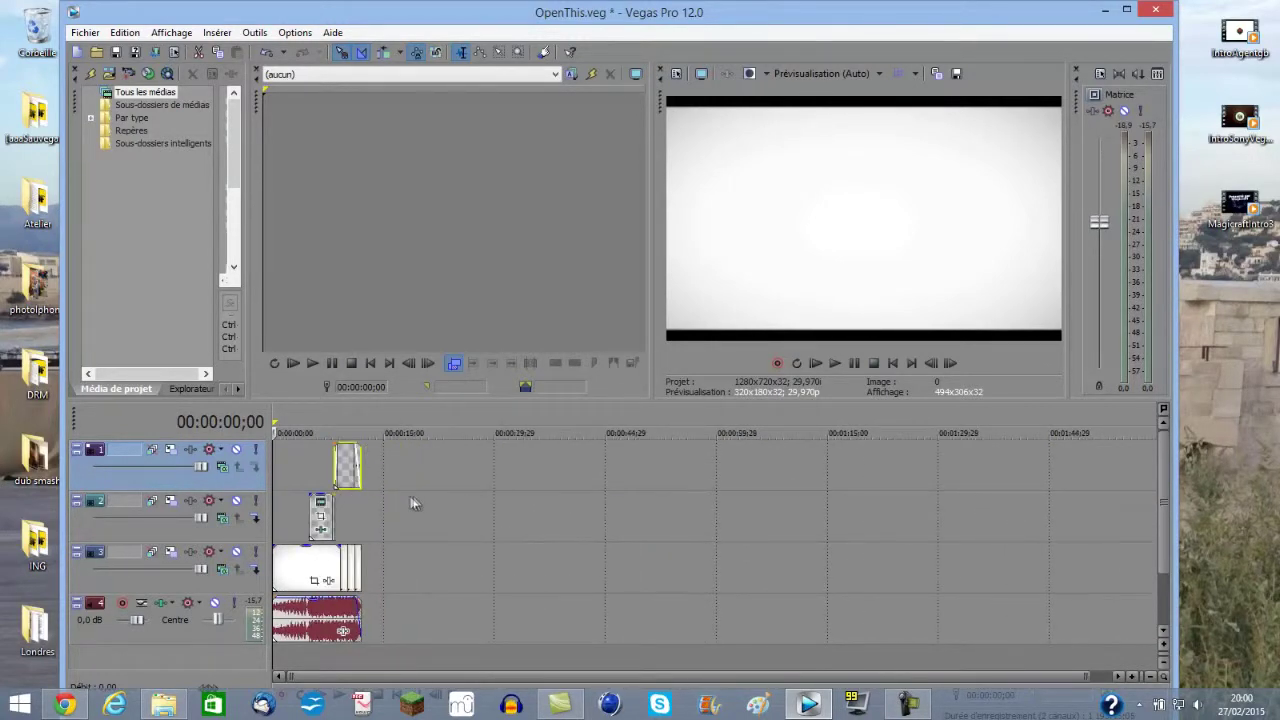
click(340, 421)
click(369, 423)
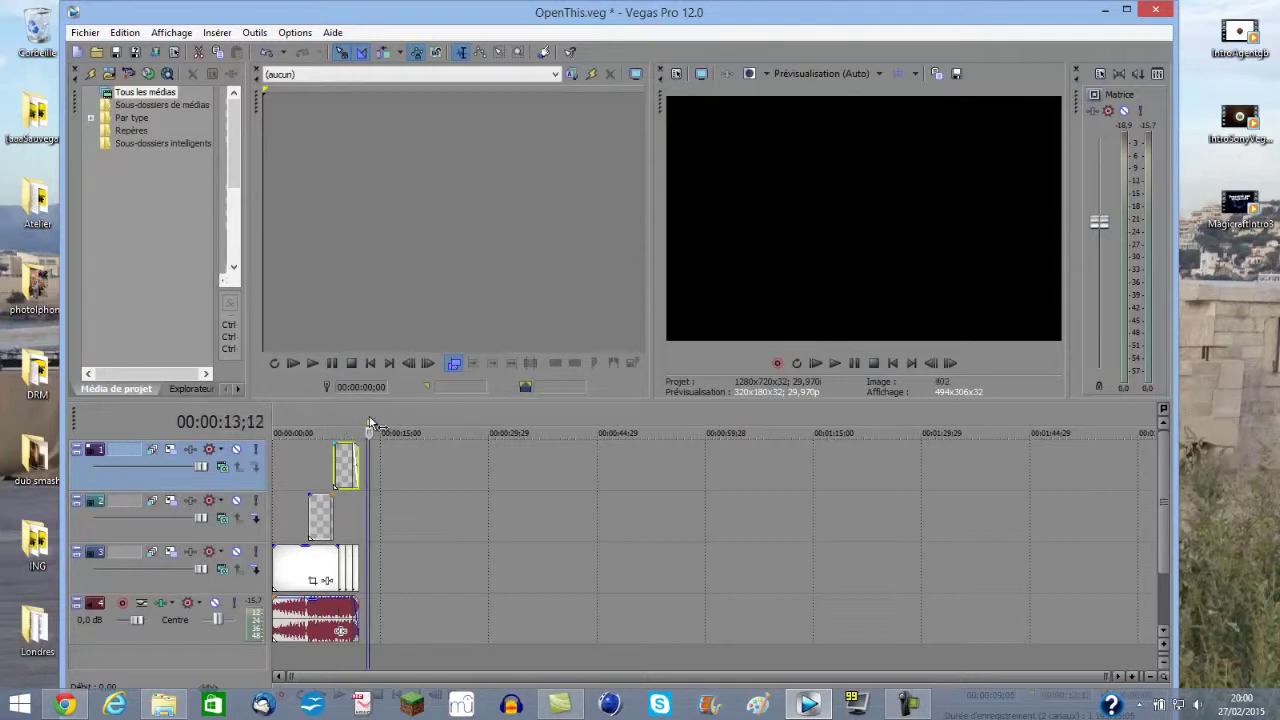
click(372, 423)
click(358, 421)
key(shift+Home)
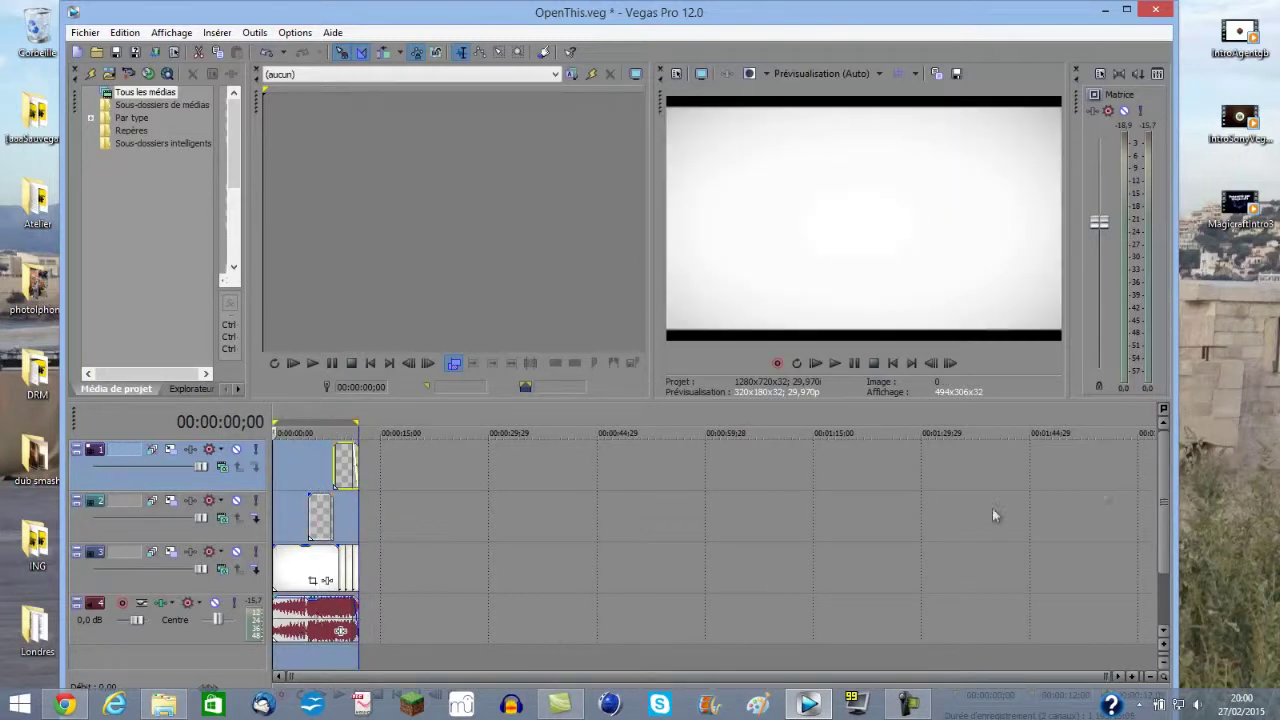
mouse_move(1165, 522)
mouse_down()
mouse_move(1172, 583)
mouse_move(1163, 510)
mouse_up()
- Render the loop region with the Sony AVC/MVC Internet 1280x720-30p template as an MP4 named "TEST YT"
click(85, 32)
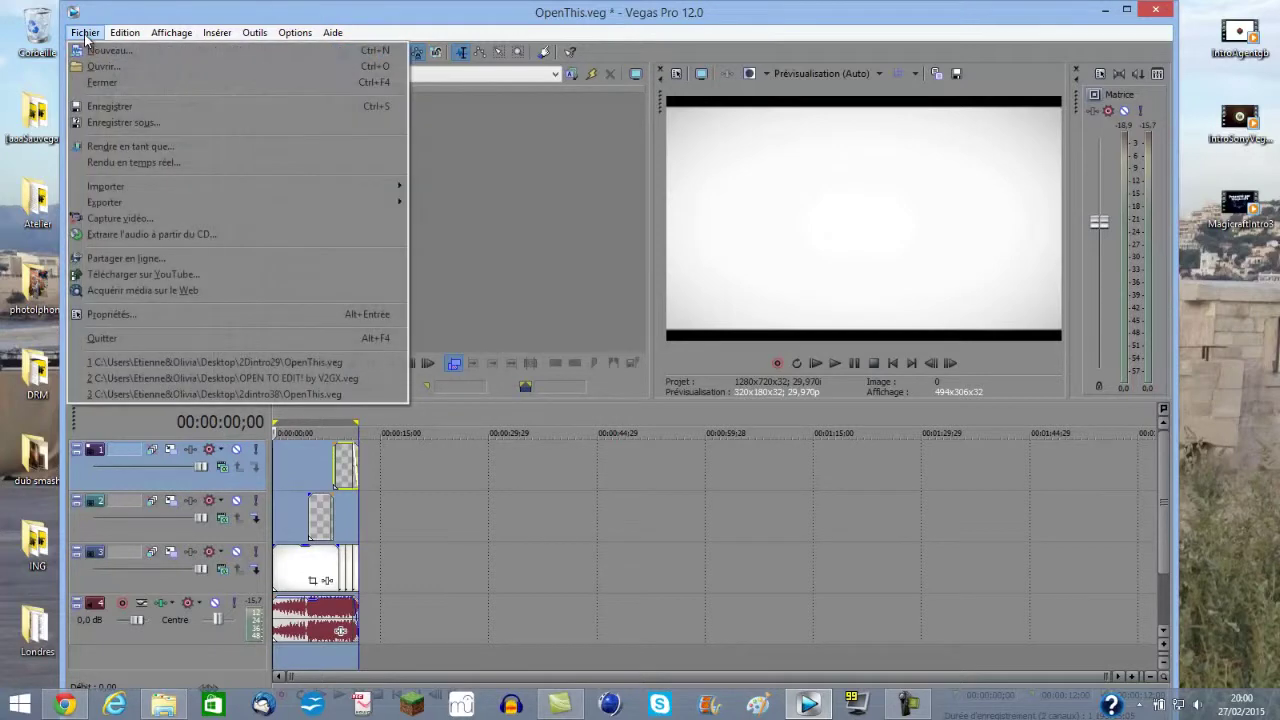
click(108, 150)
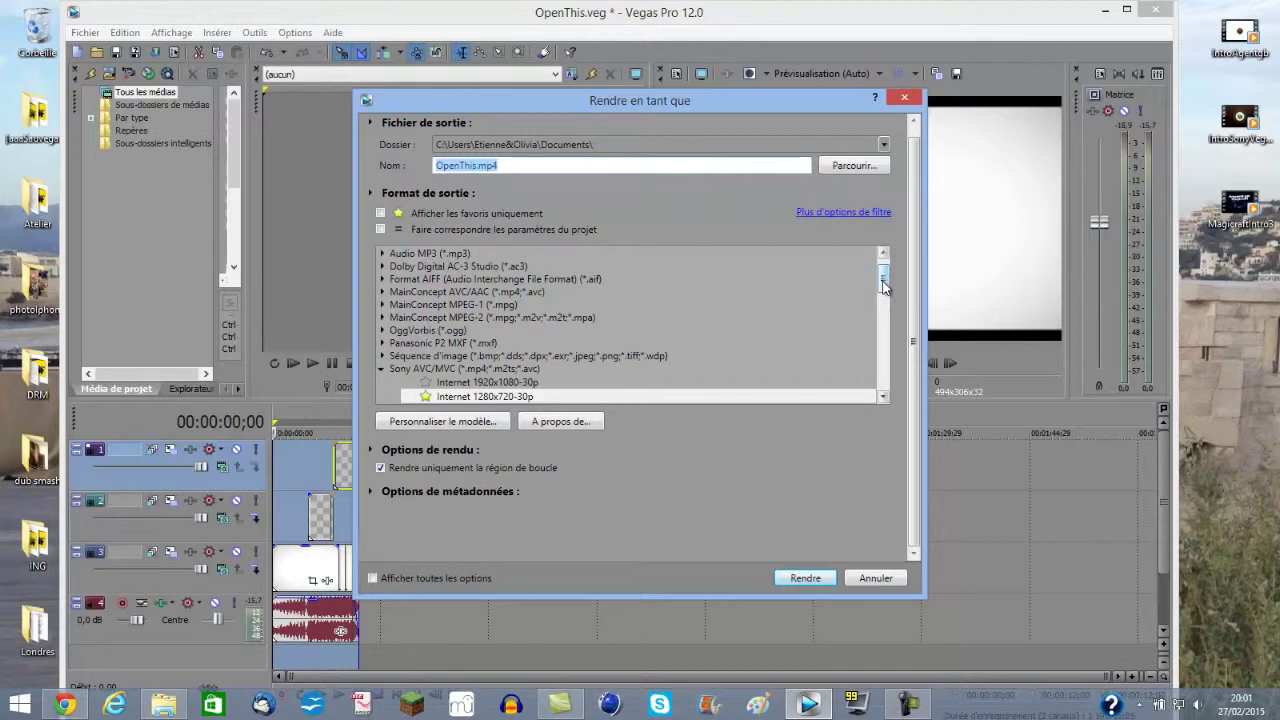
scroll(884, 287, down, 2)
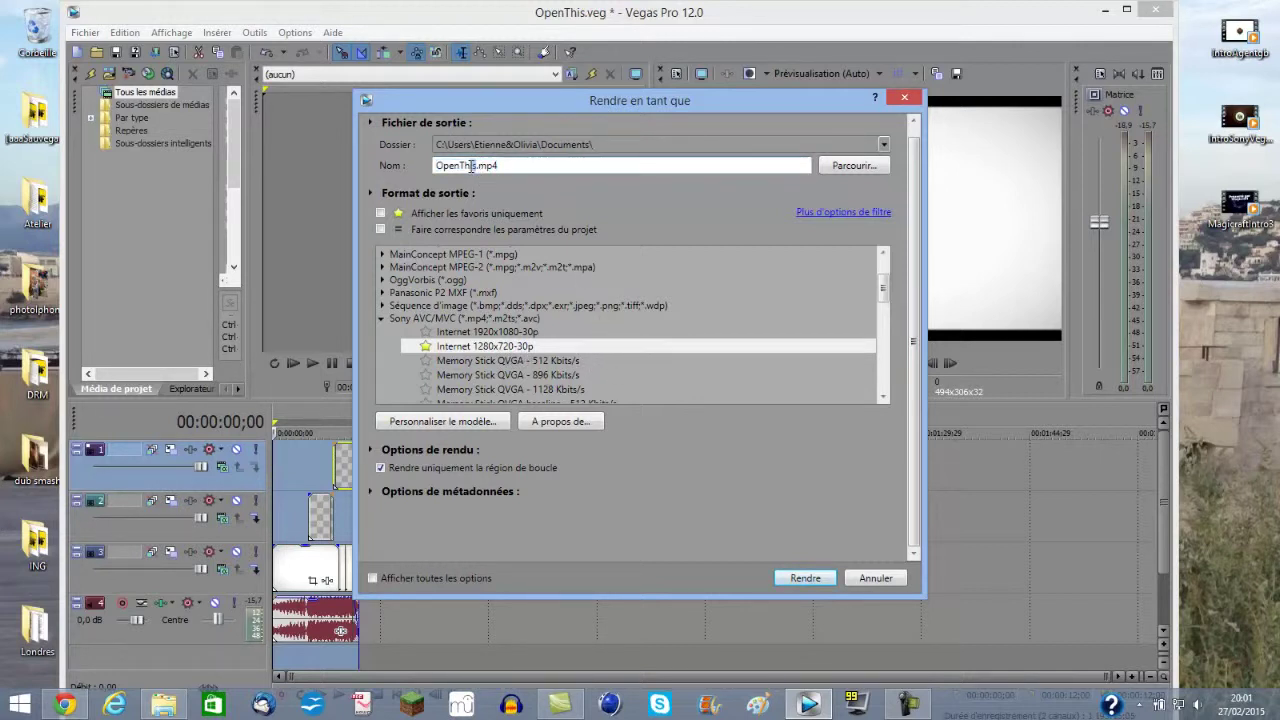
key(BackSpace)
text(TEST YT)
click(802, 579)
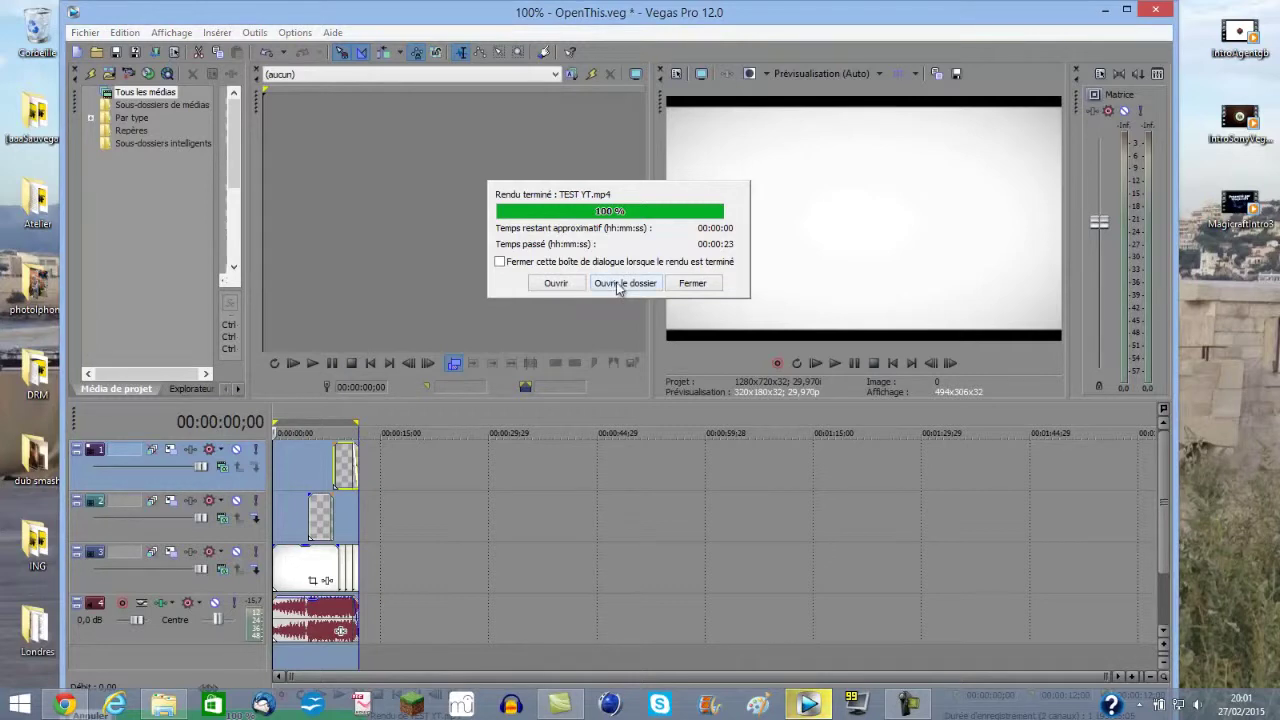
- Open the folder of the finished render, move the TEST YT video to the desktop and close the folder
click(617, 284)
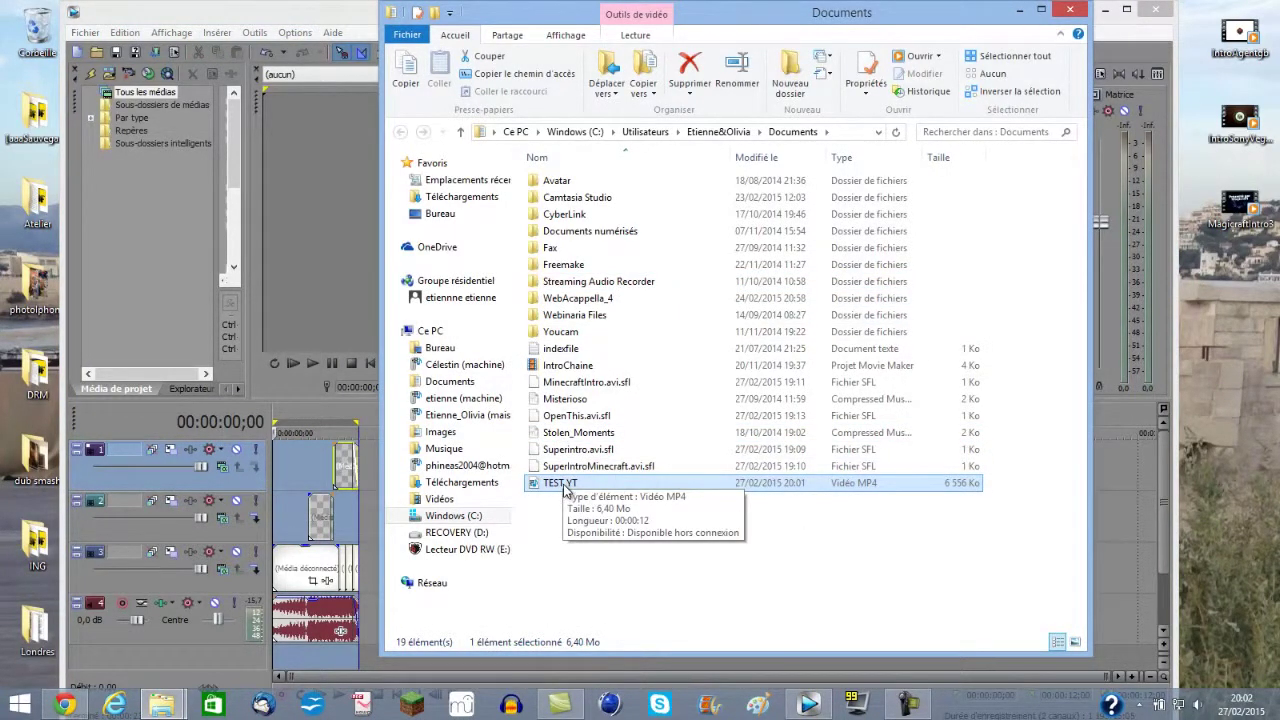
drag(550, 490, 1245, 370)
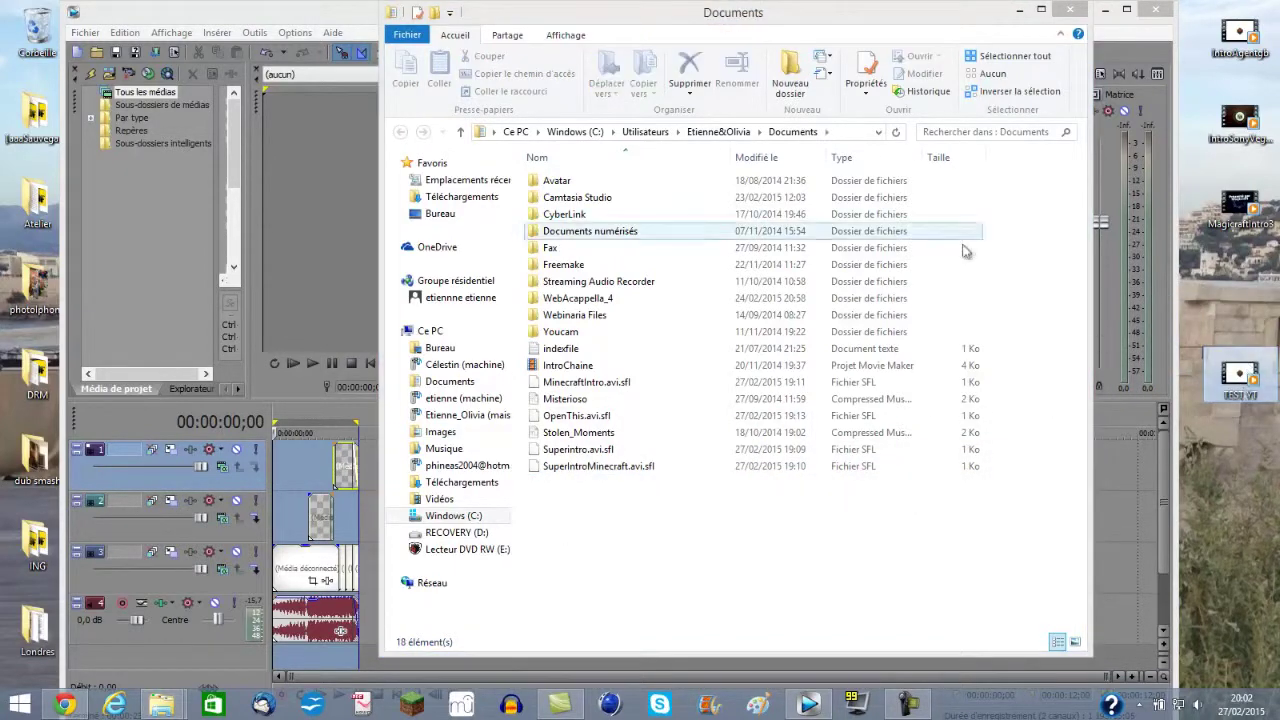
click(1070, 9)
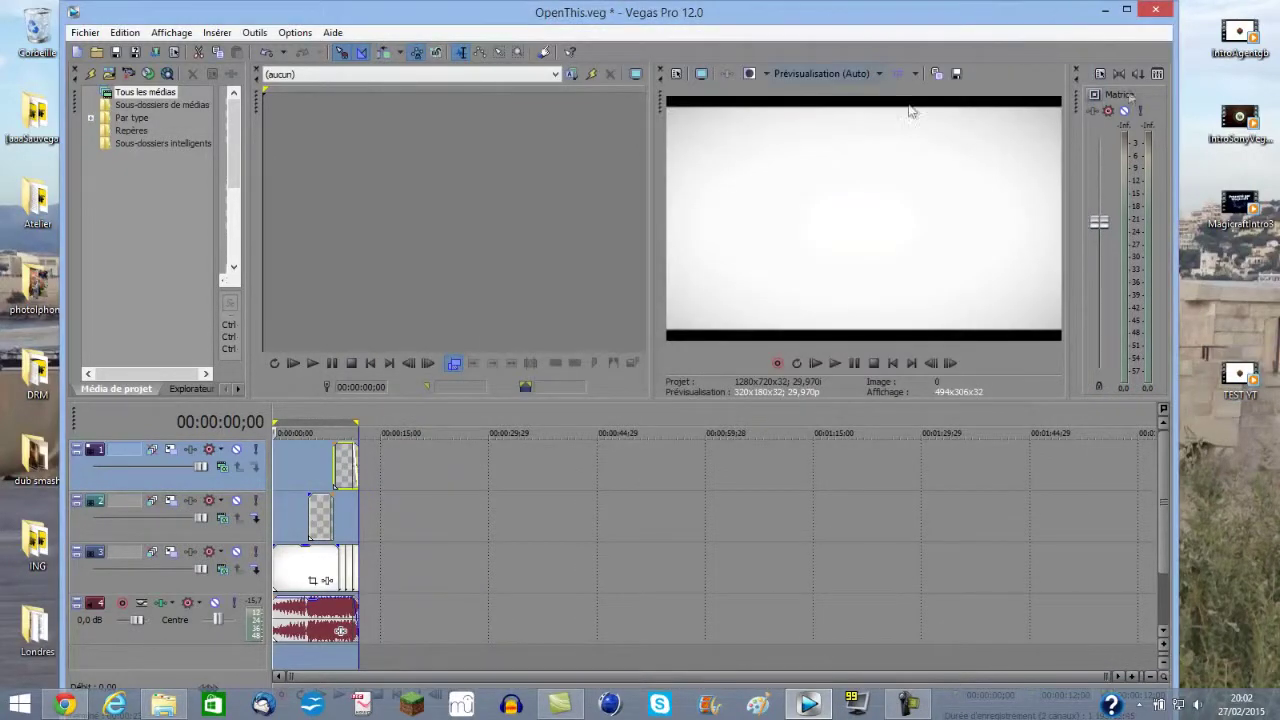
- Close Vegas Pro without saving the project and close the 2Dintro29 folder window
click(1155, 9)
click(656, 317)
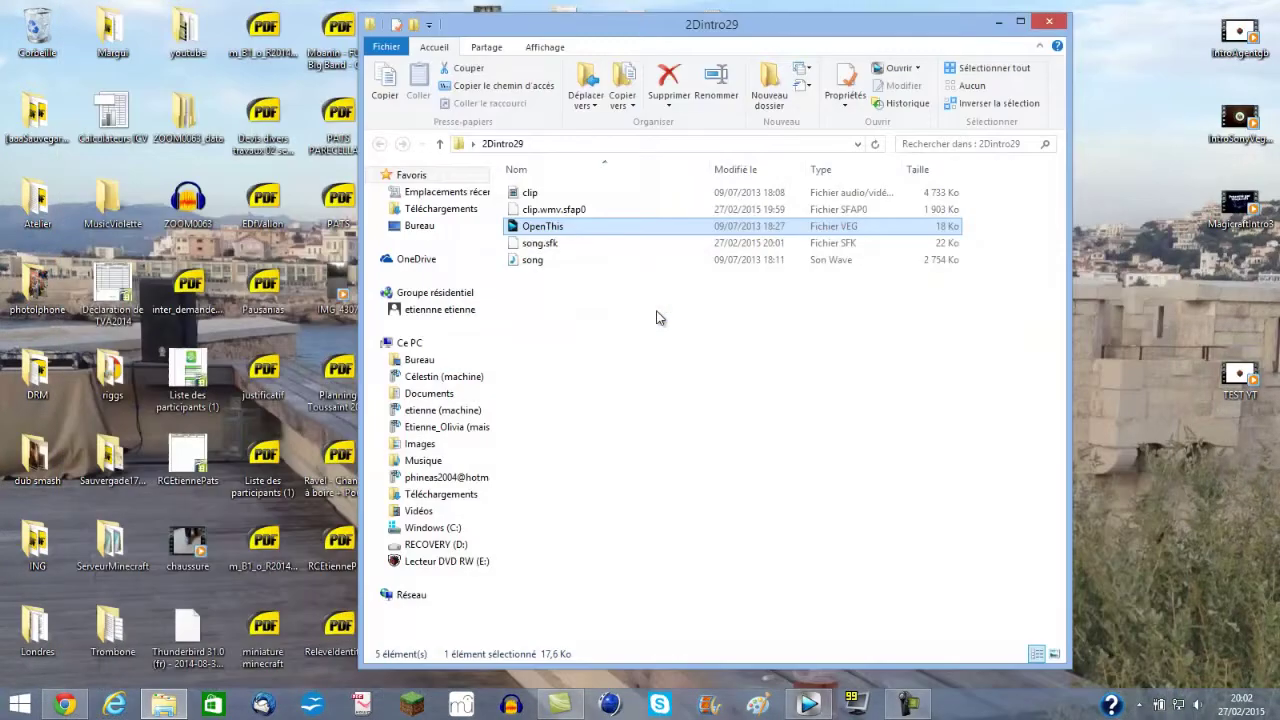
click(1055, 22)
drag(756, 414, 62, 132)
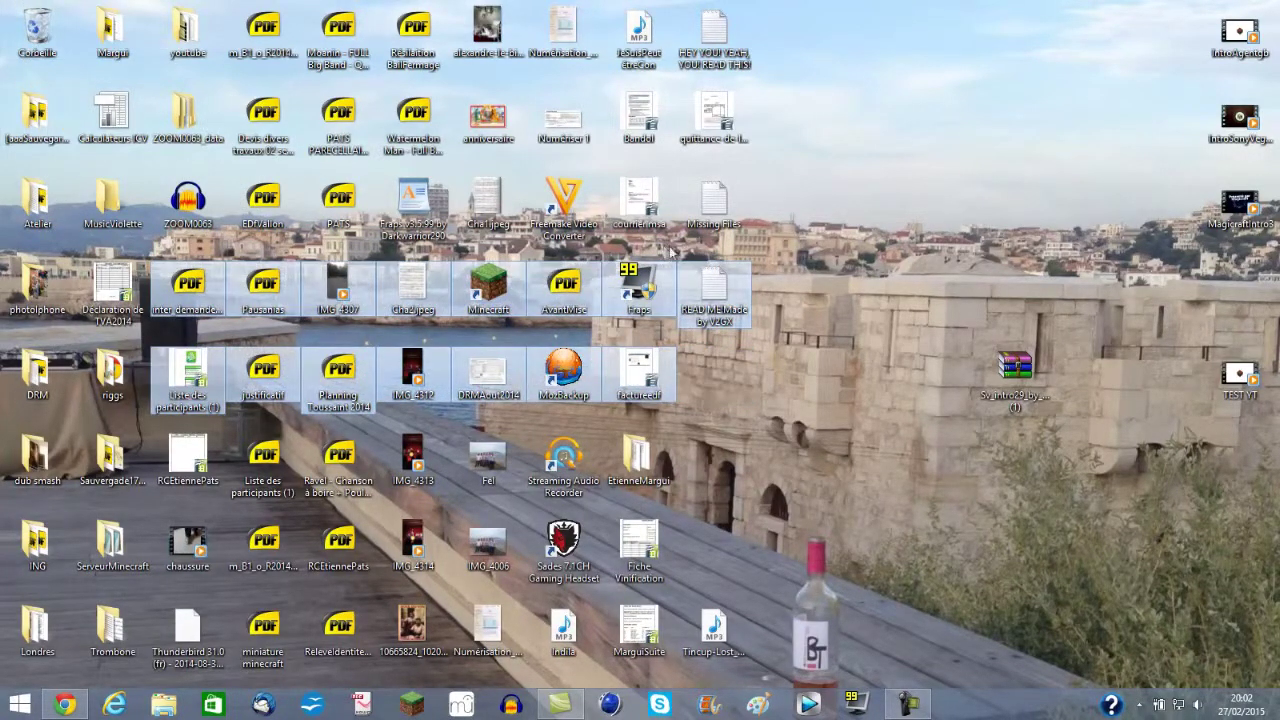
click(868, 230)
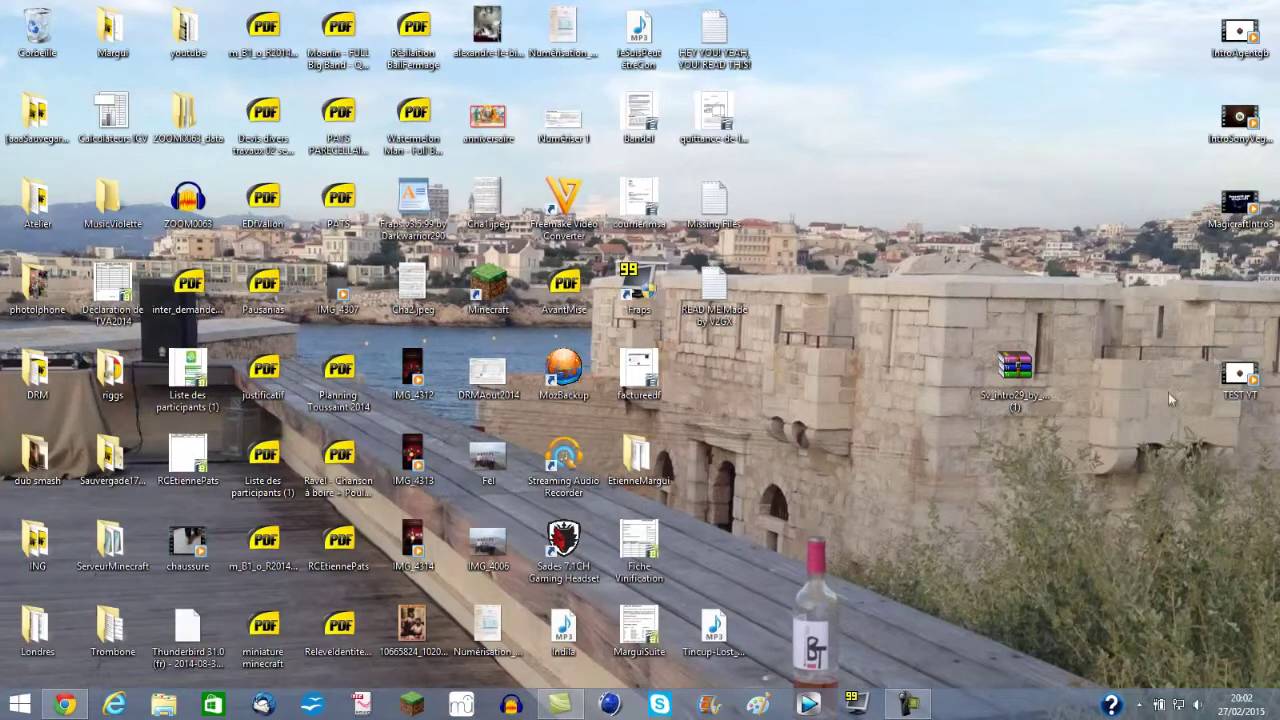
- Play the rendered TEST YT video from the desktop and close the player
double_click(1224, 398)
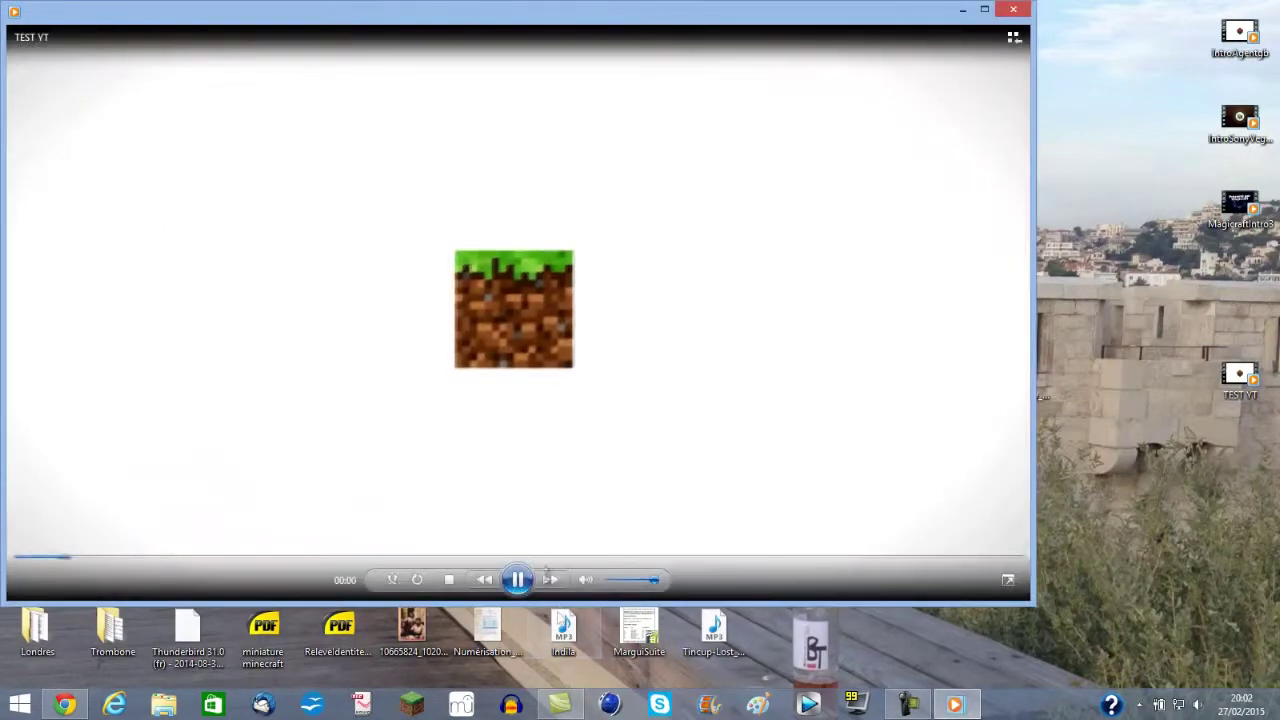
click(1002, 12)
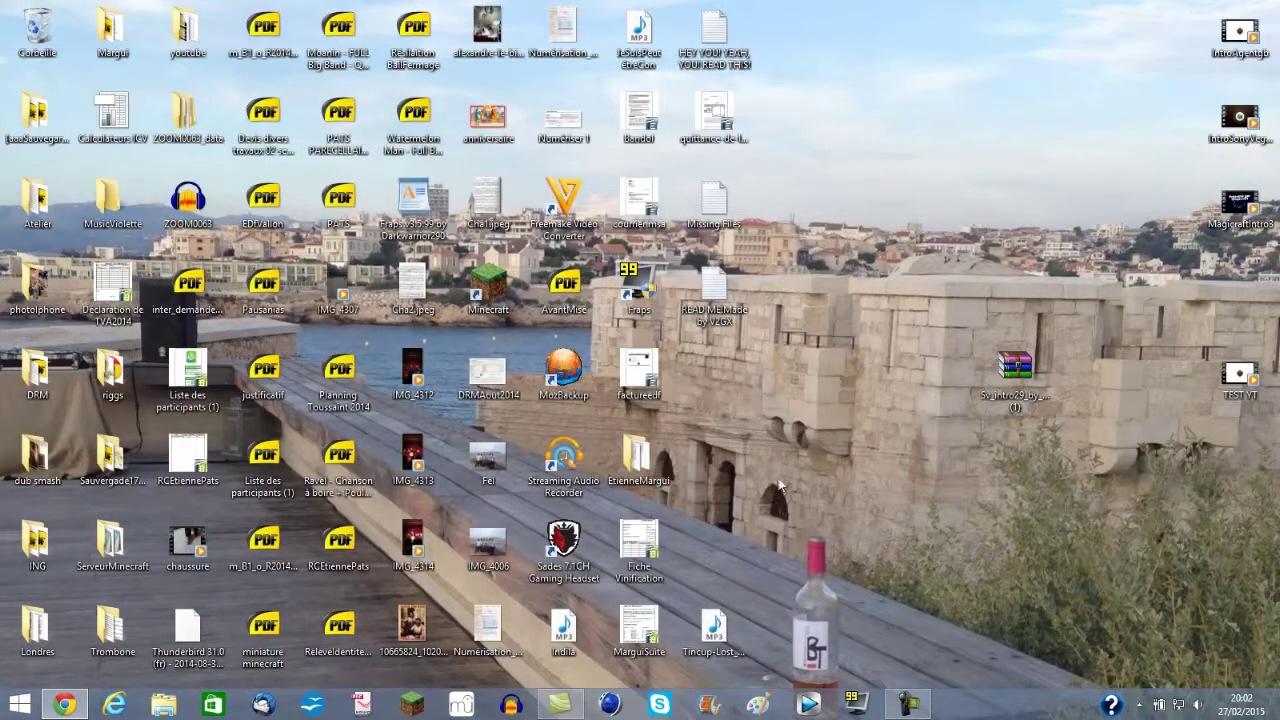
click(908, 704)
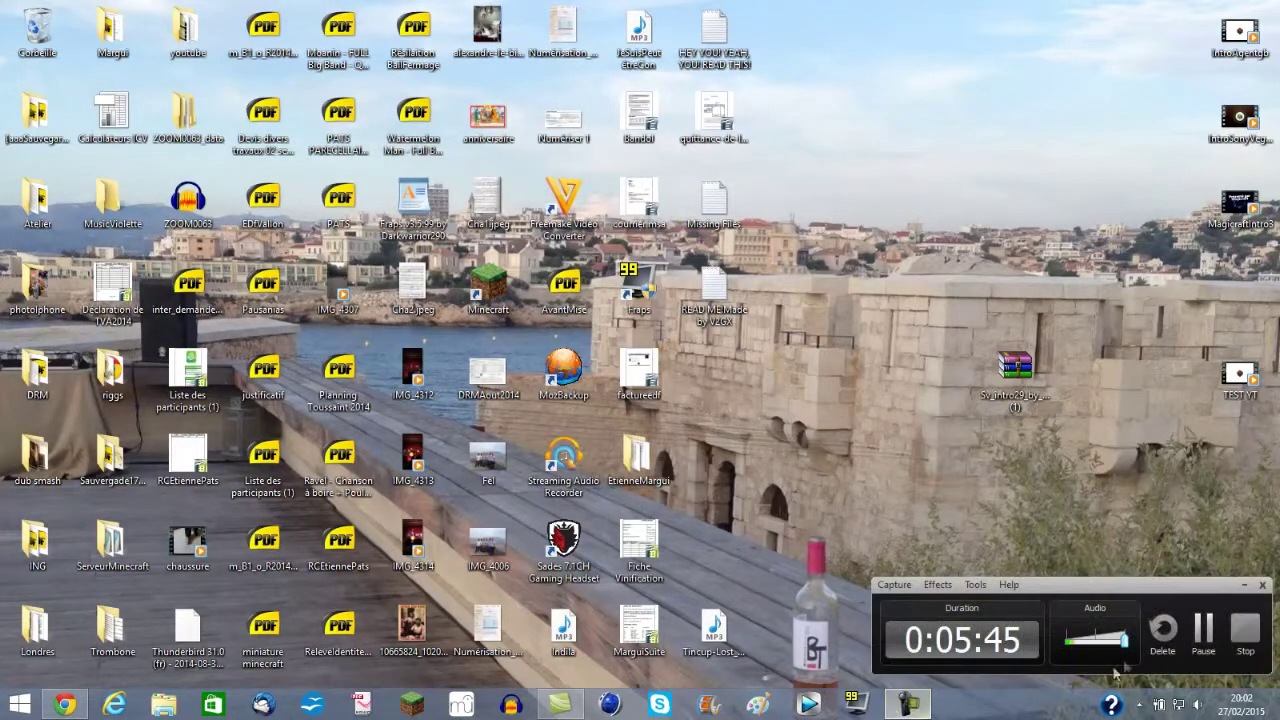